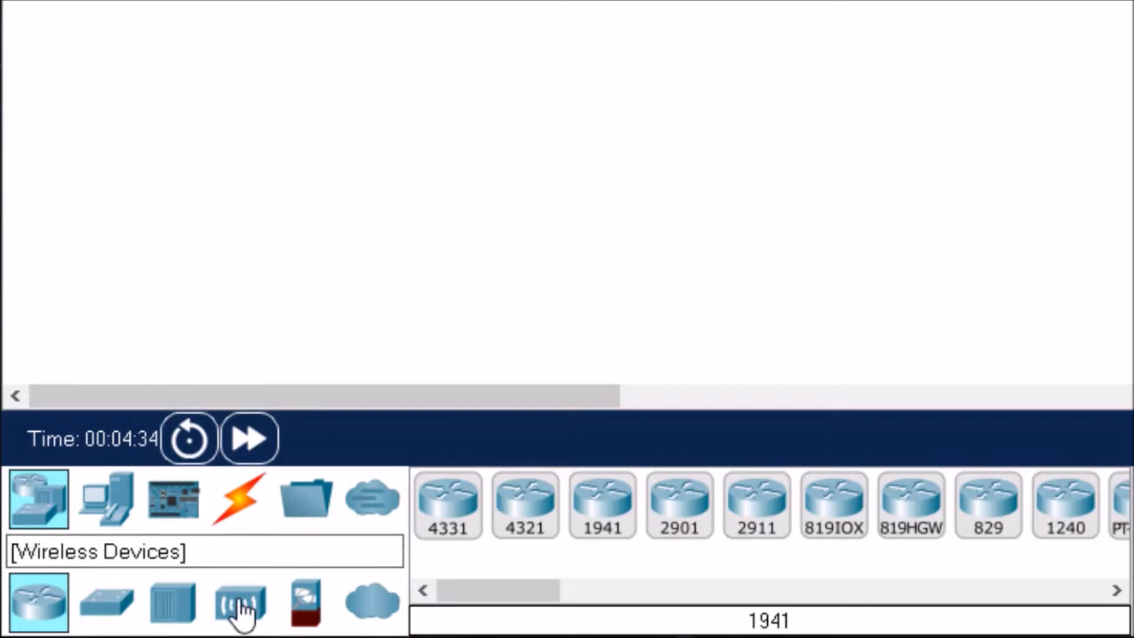
Step: Browse the network device models: routers, switches, hubs, wireless devices, security devices and WAN emulation
click(41, 512)
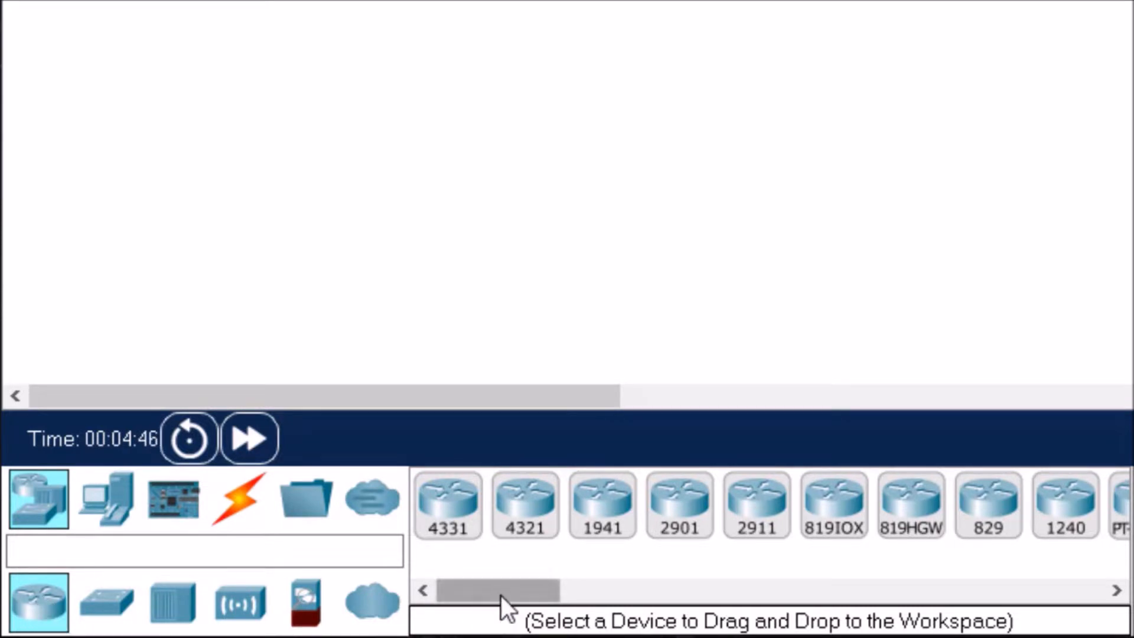
drag(501, 595, 474, 602)
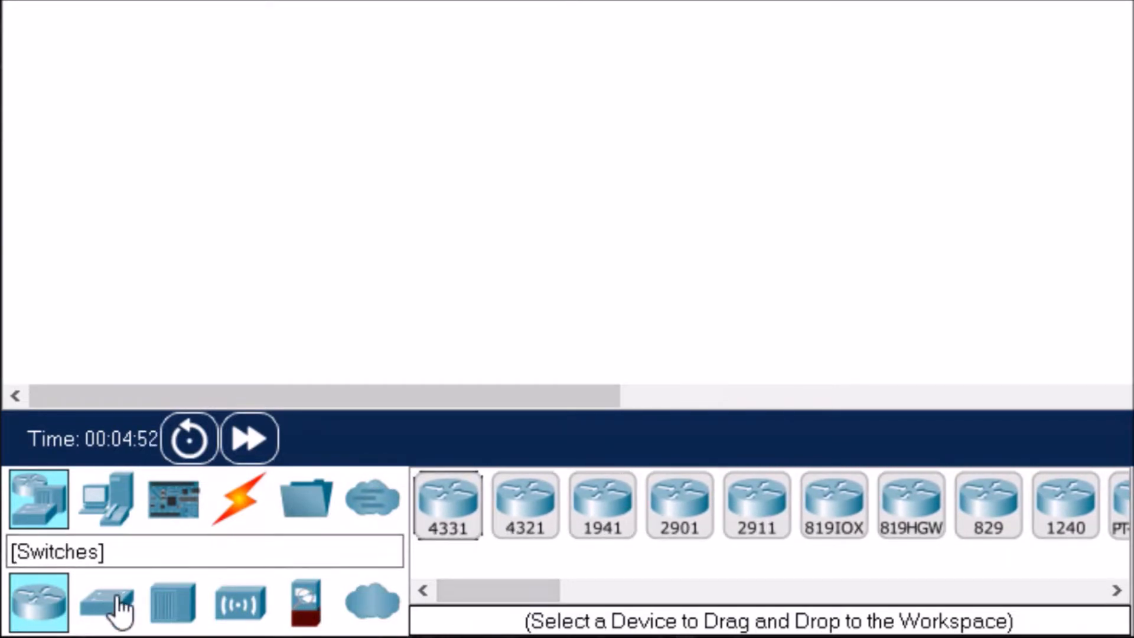
click(120, 605)
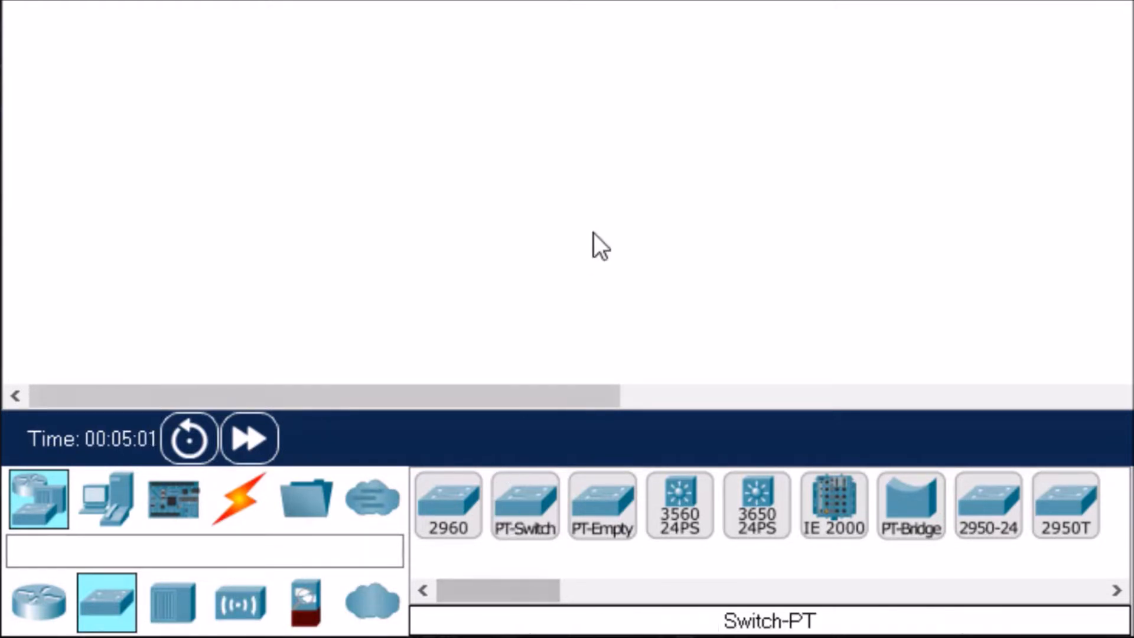
click(172, 618)
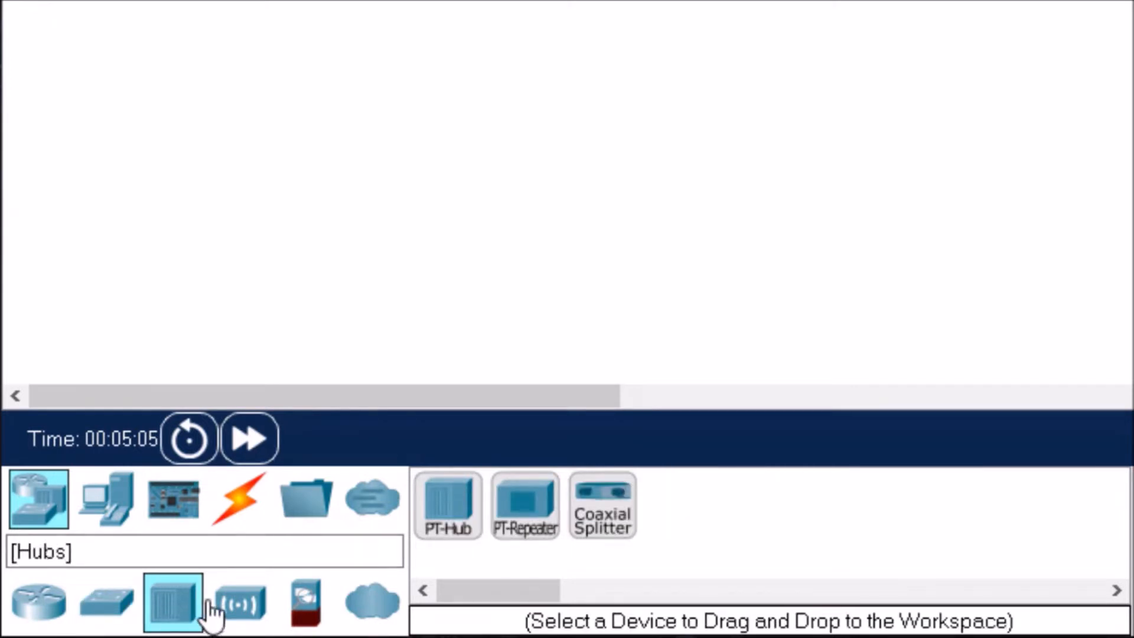
click(242, 608)
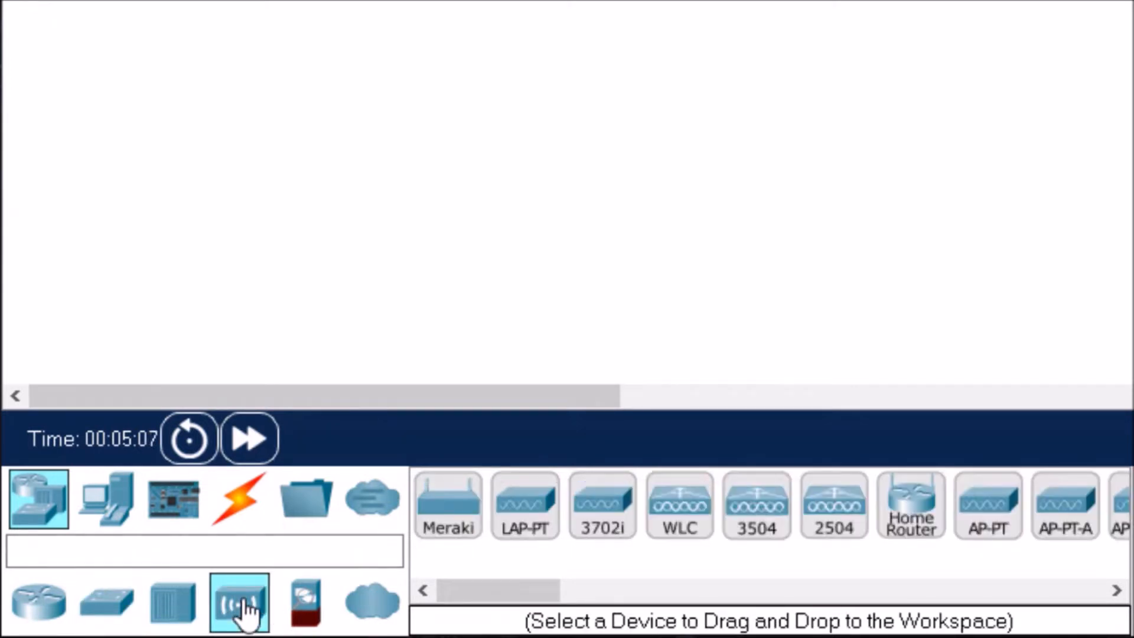
click(308, 609)
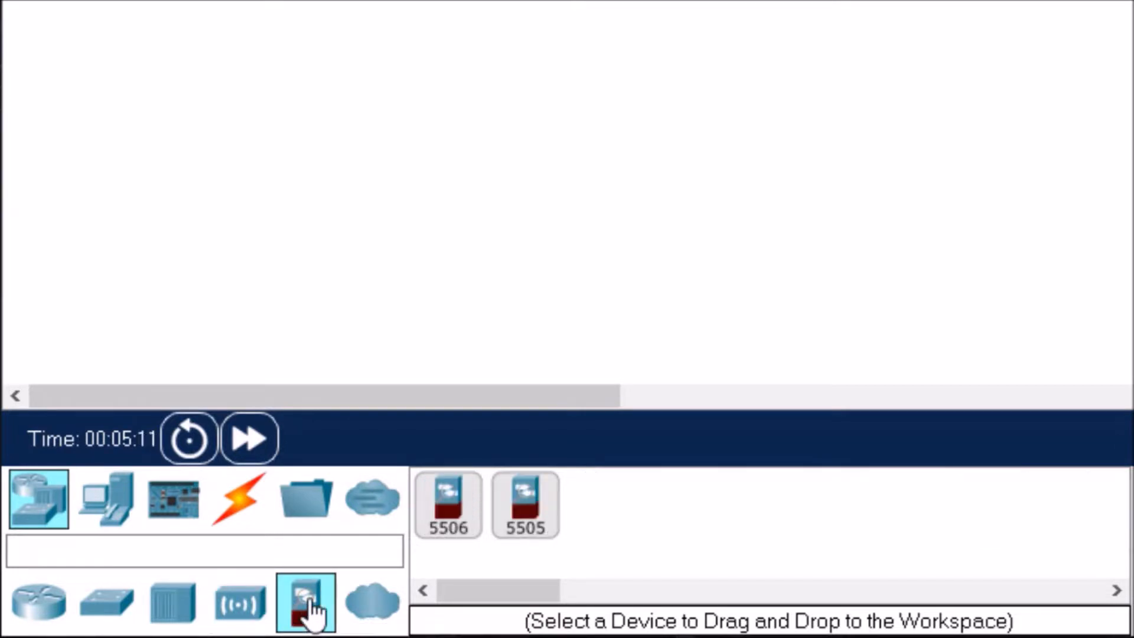
click(373, 605)
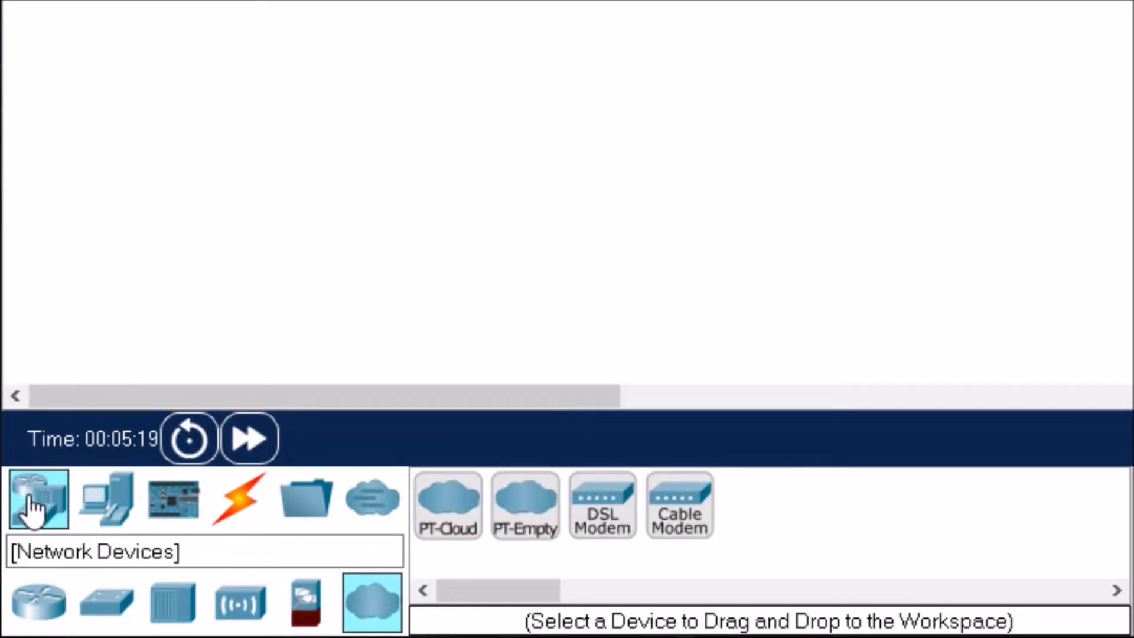
Step: Examine the end device groups, including home, smart city, industrial and power grid, and the component boards, actuators and sensors
click(108, 514)
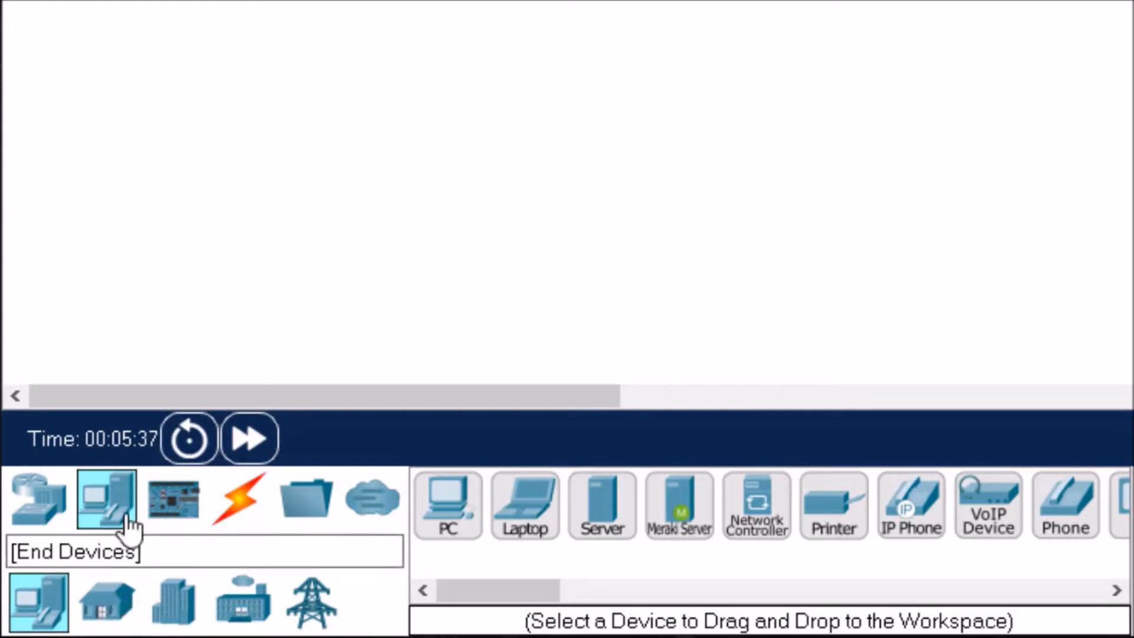
click(118, 609)
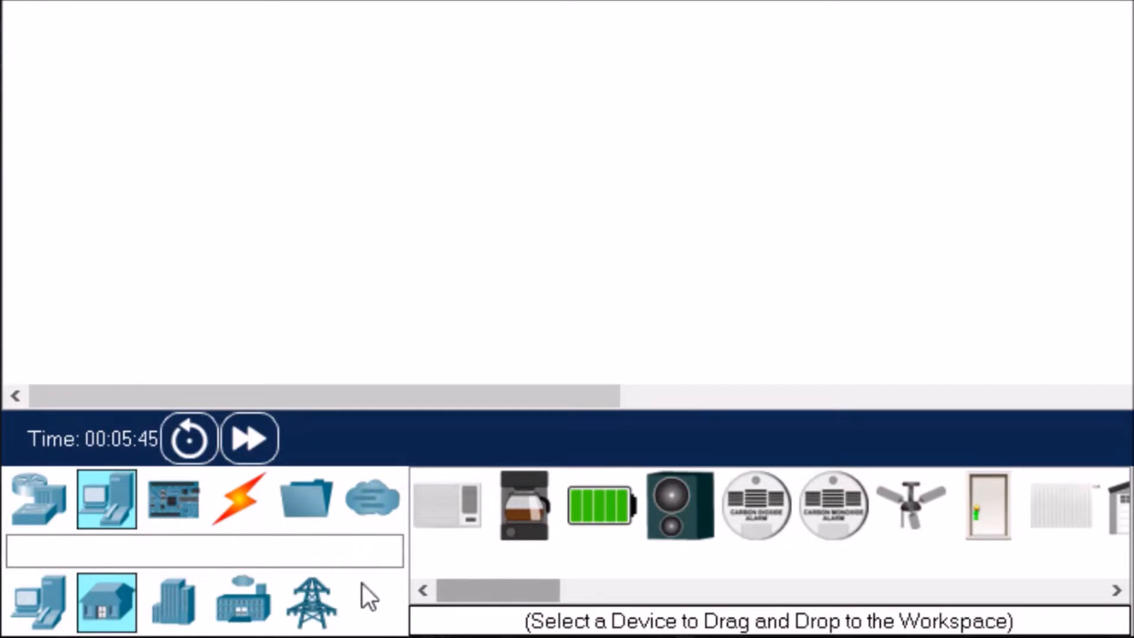
click(177, 611)
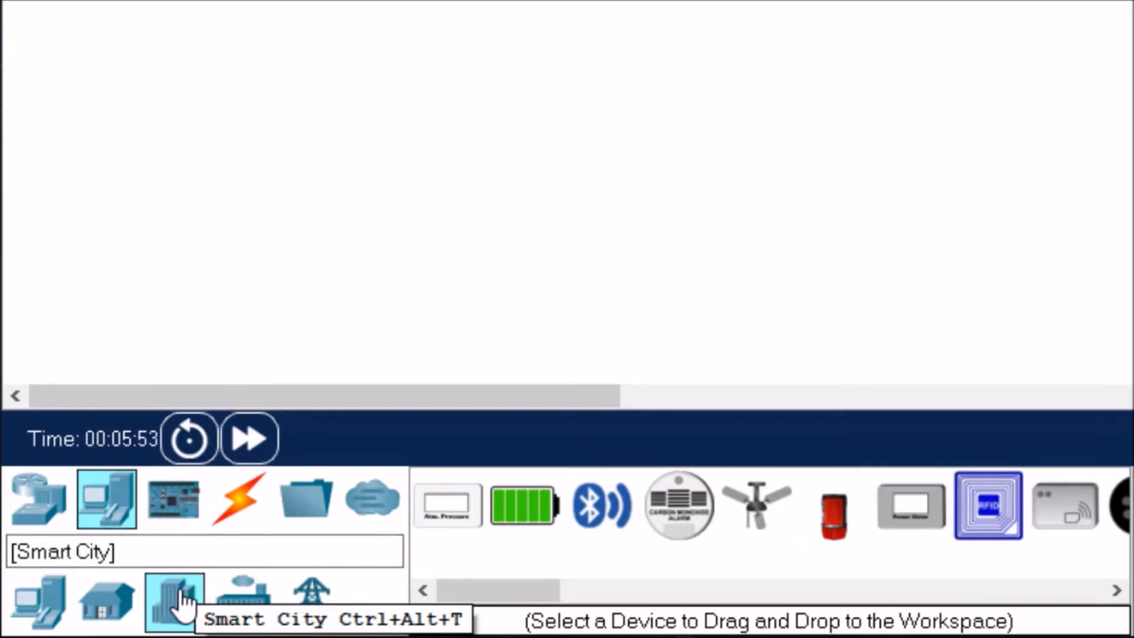
click(256, 599)
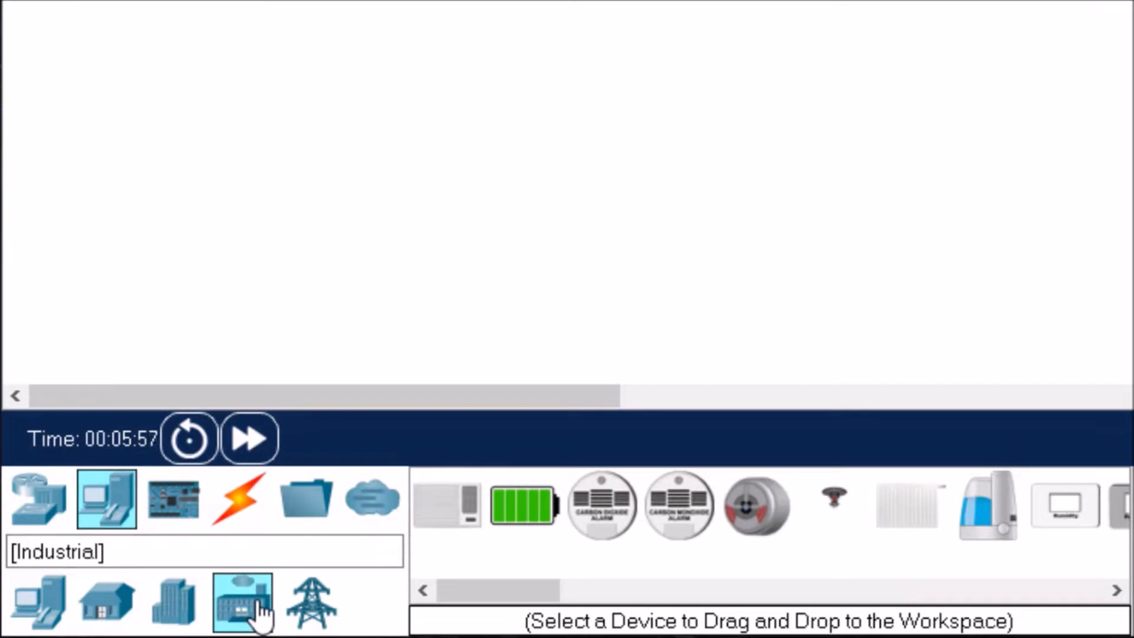
click(309, 602)
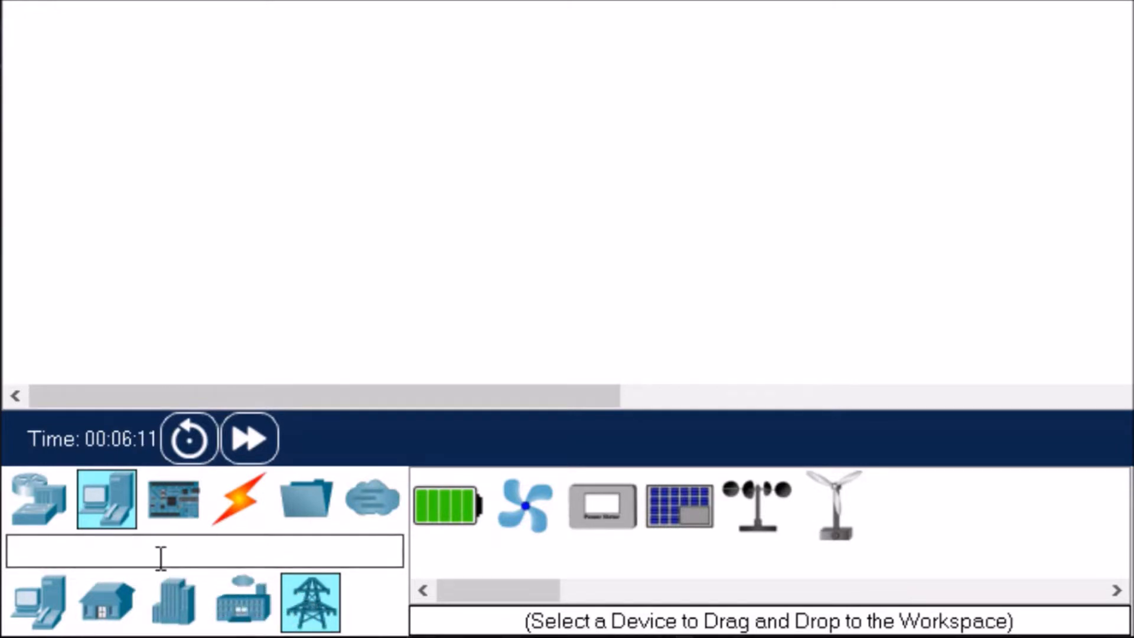
click(180, 523)
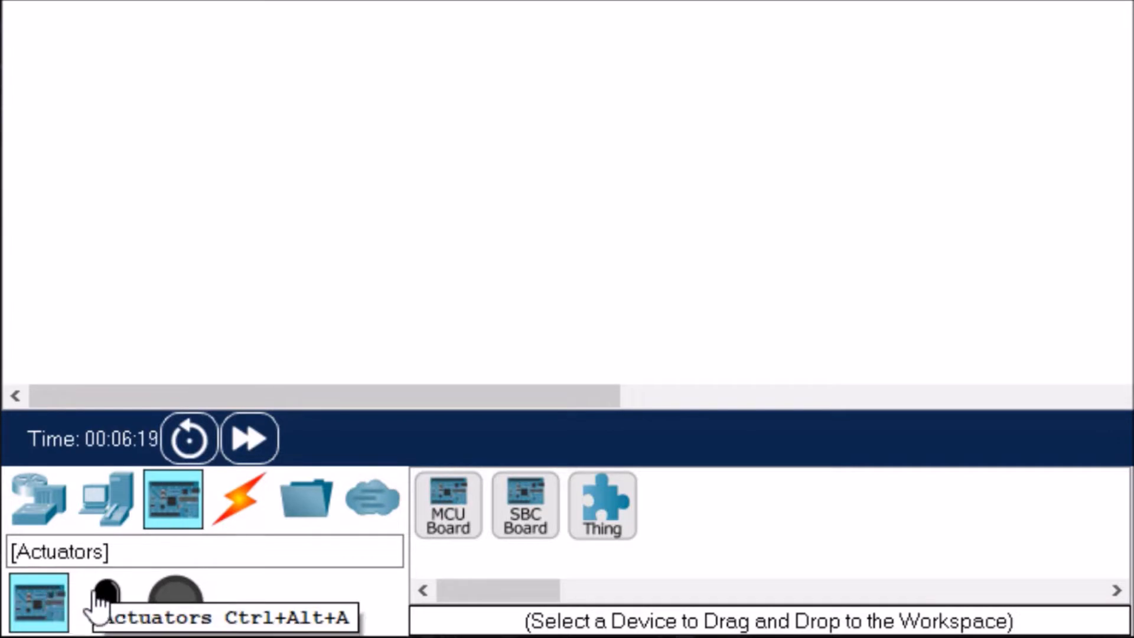
click(110, 608)
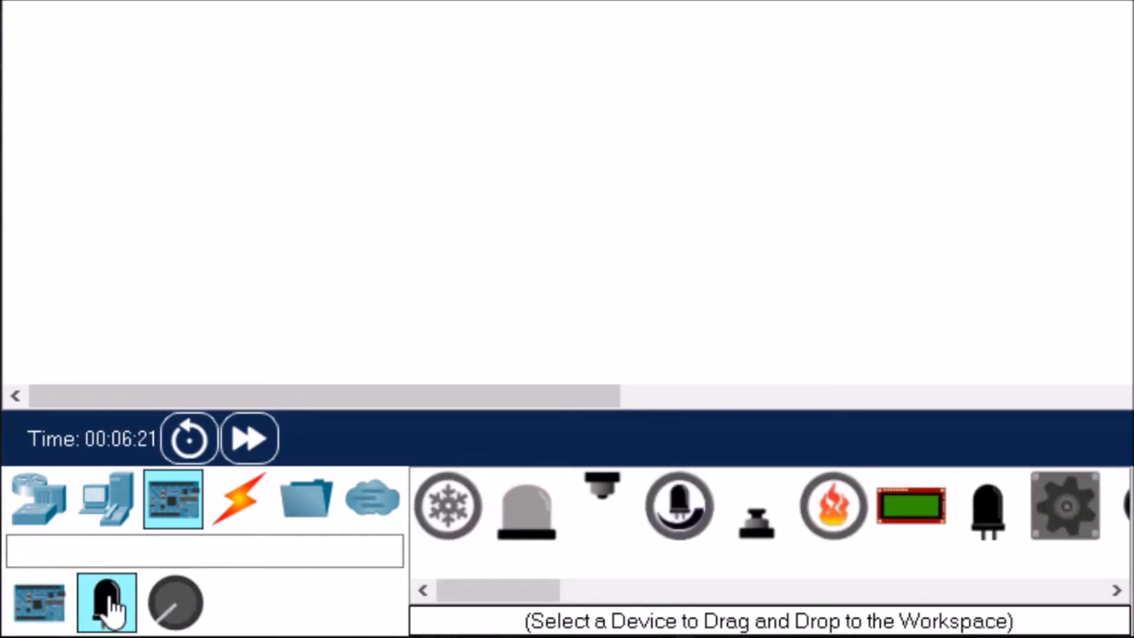
click(167, 609)
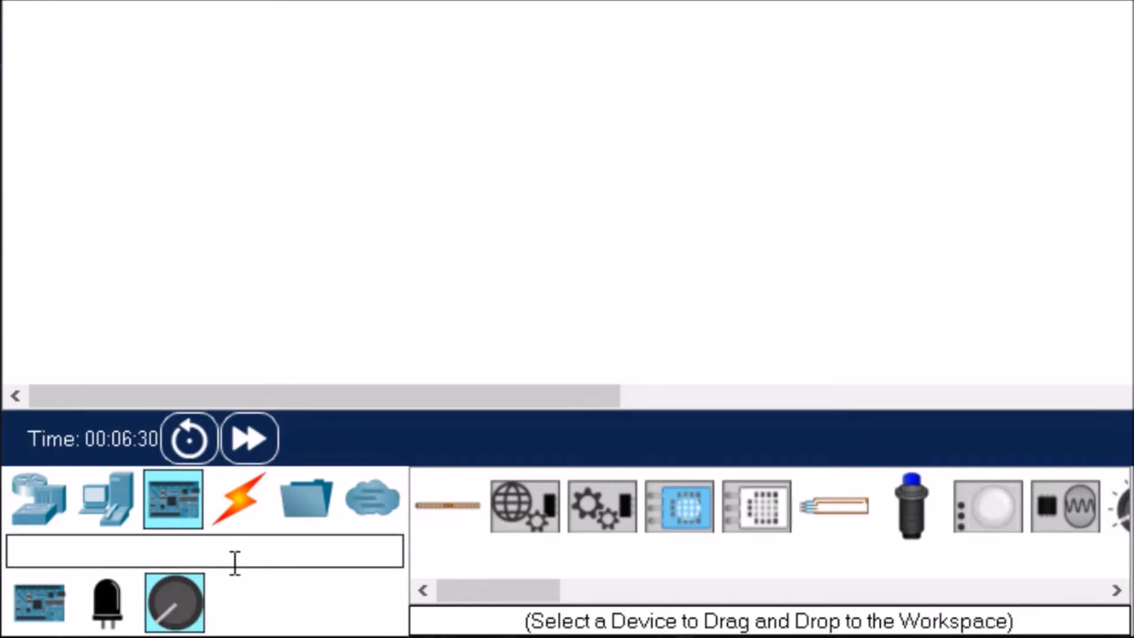
Step: Review the available connection cables, structured cabling, miscellaneous devices and the multiuser remote network
click(242, 522)
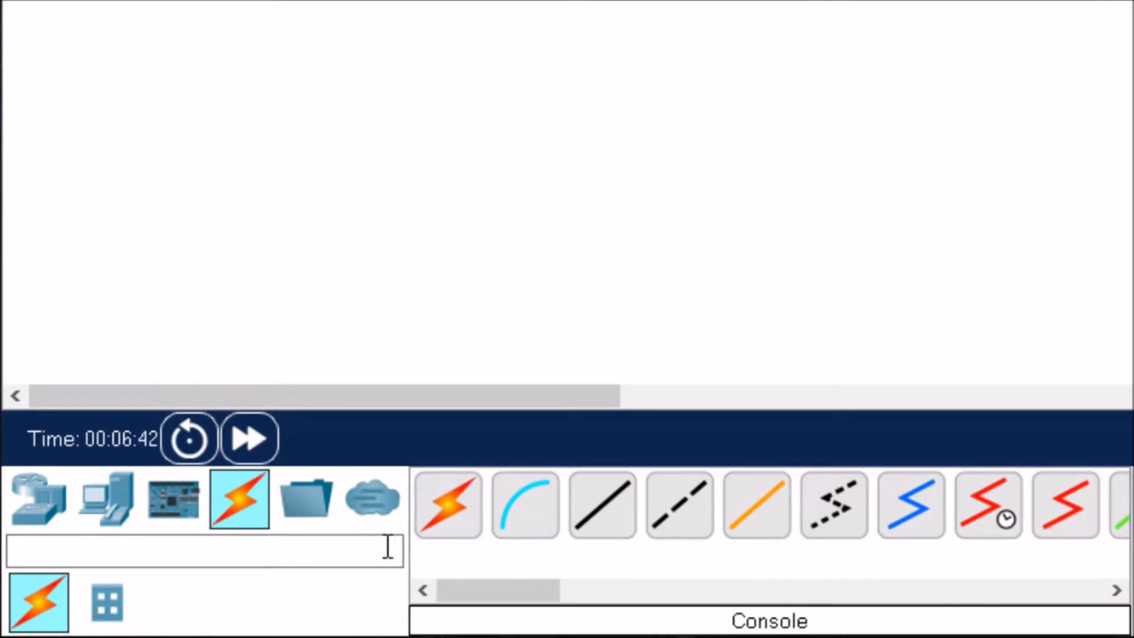
click(102, 606)
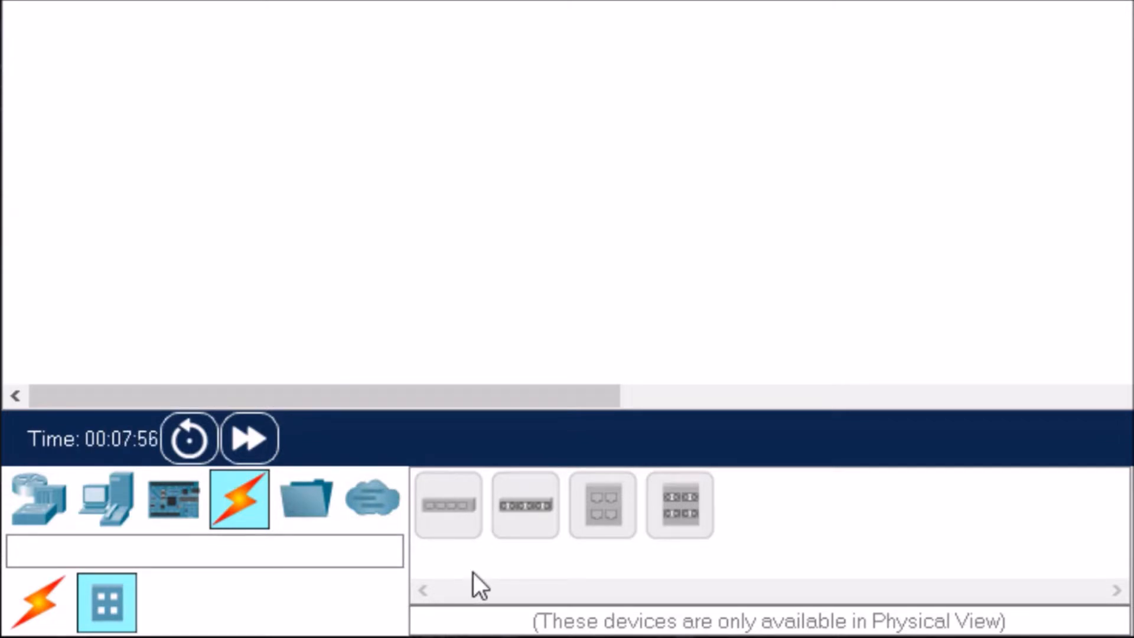
click(300, 515)
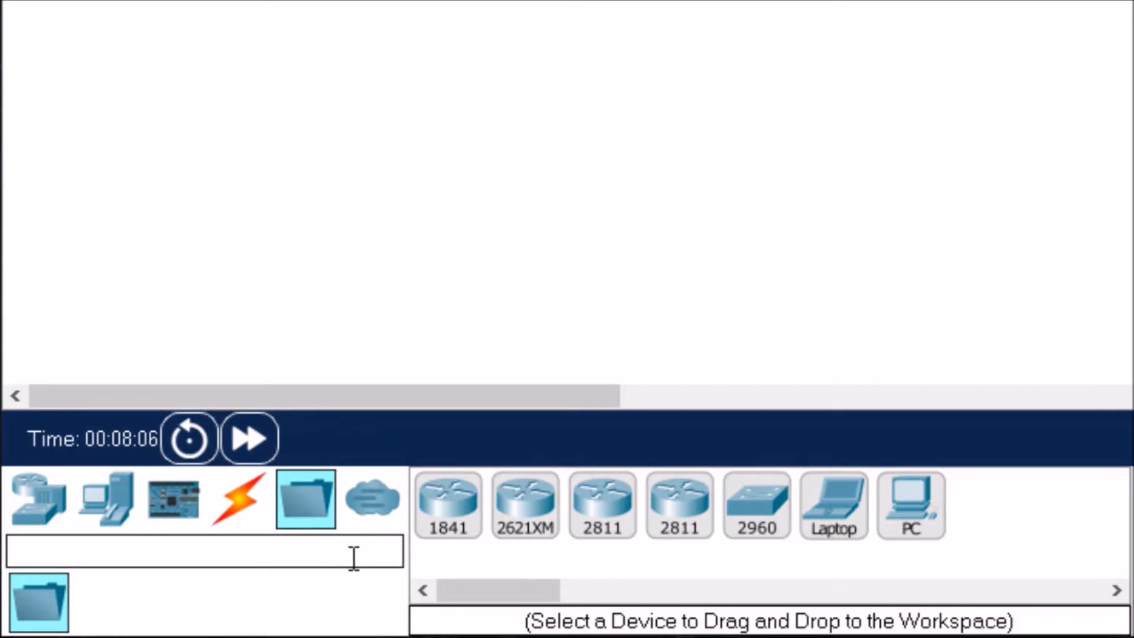
click(372, 520)
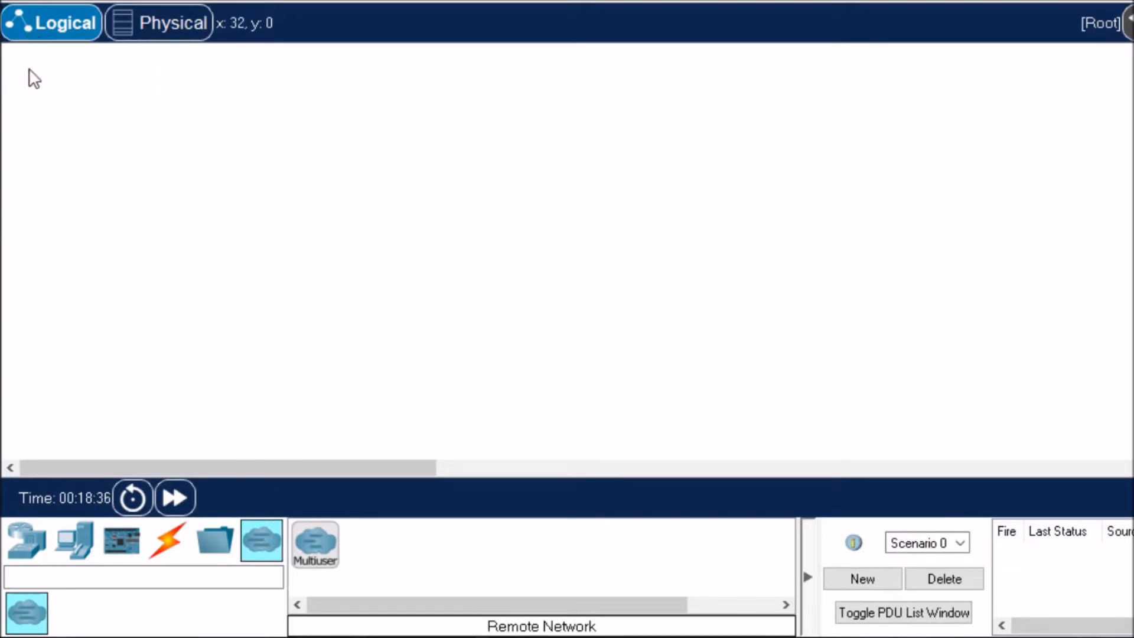
Step: Place a 4331 router in the empty logical workspace and a 2960 switch to its lower right
click(26, 547)
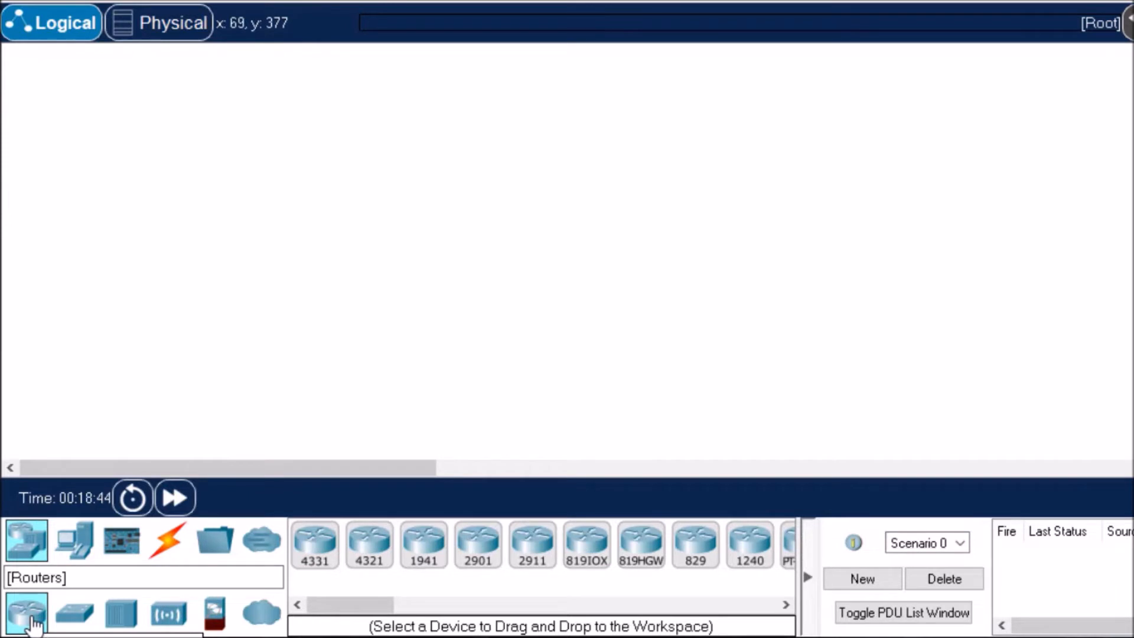
drag(375, 610, 352, 607)
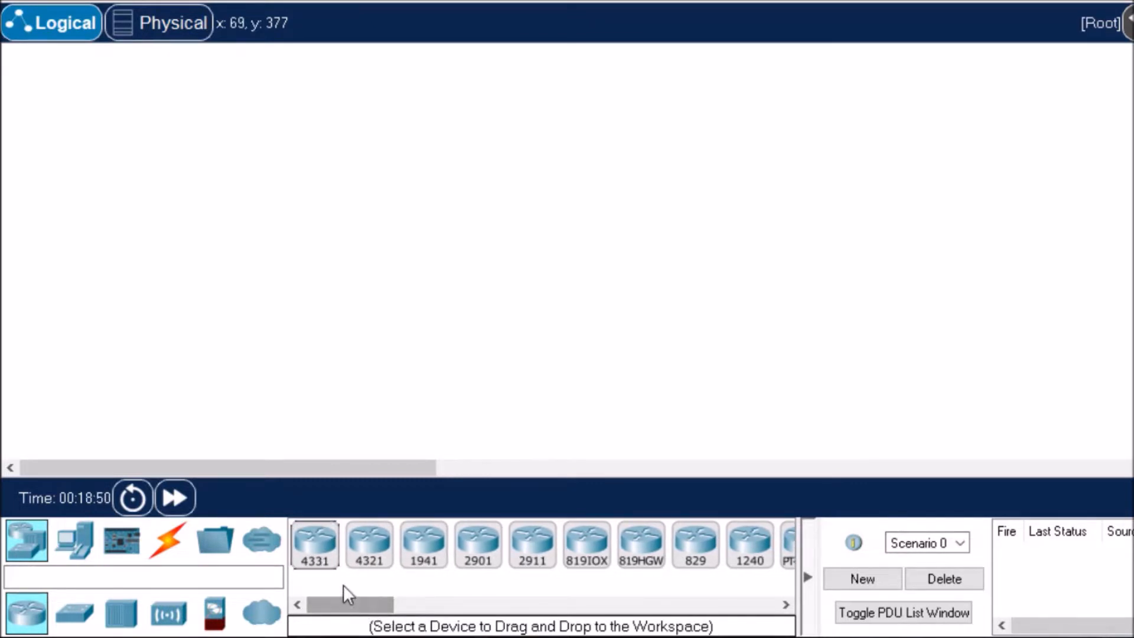
click(319, 555)
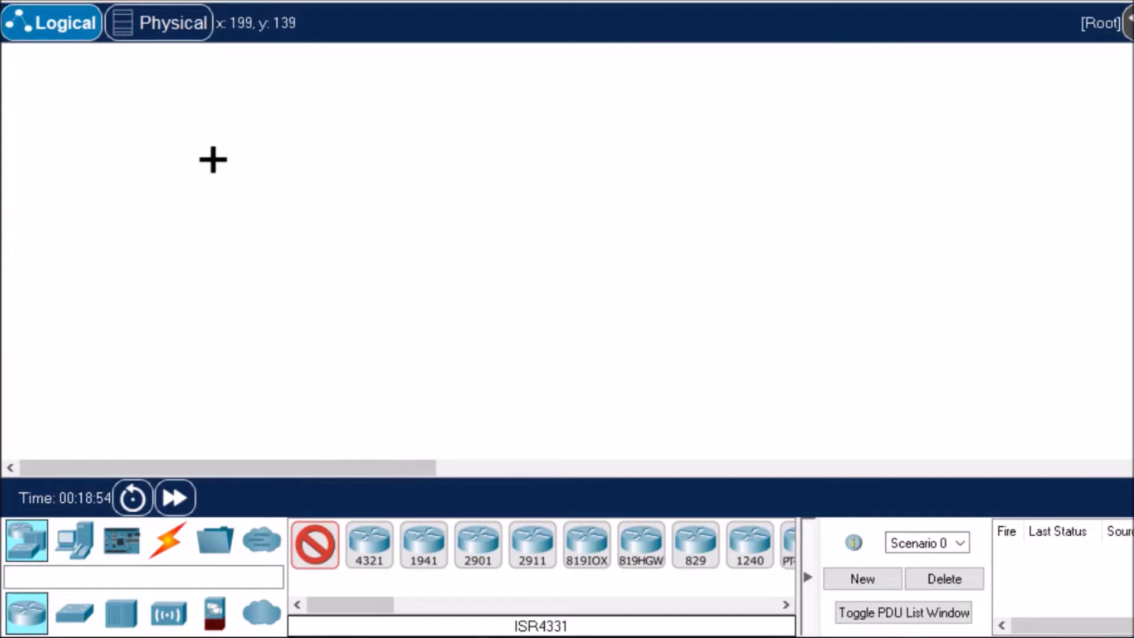
click(190, 218)
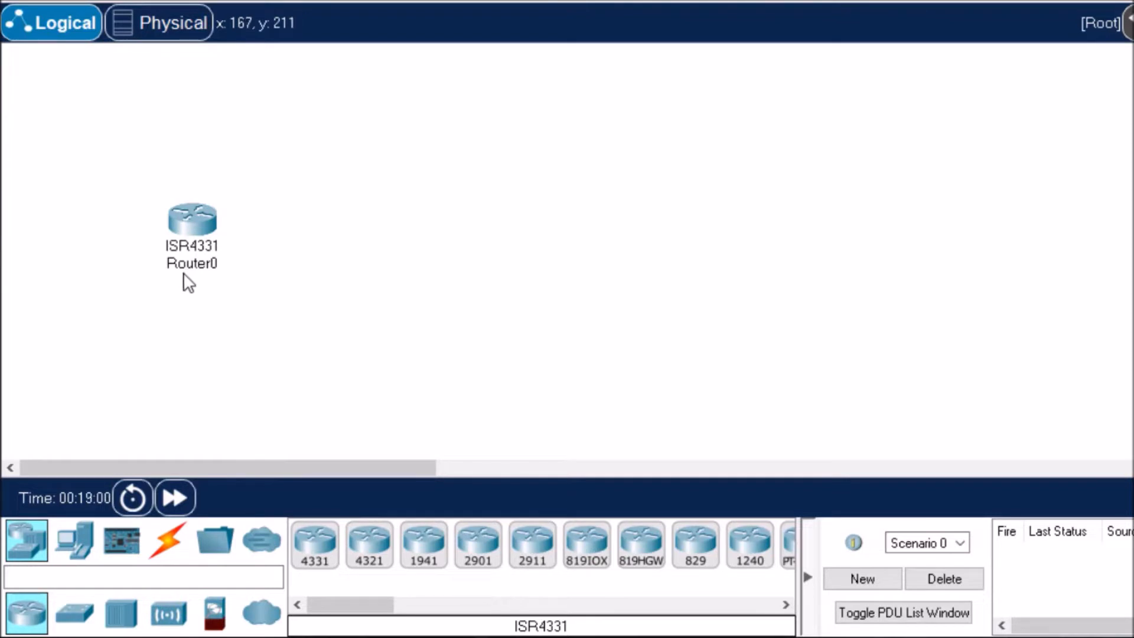
click(75, 618)
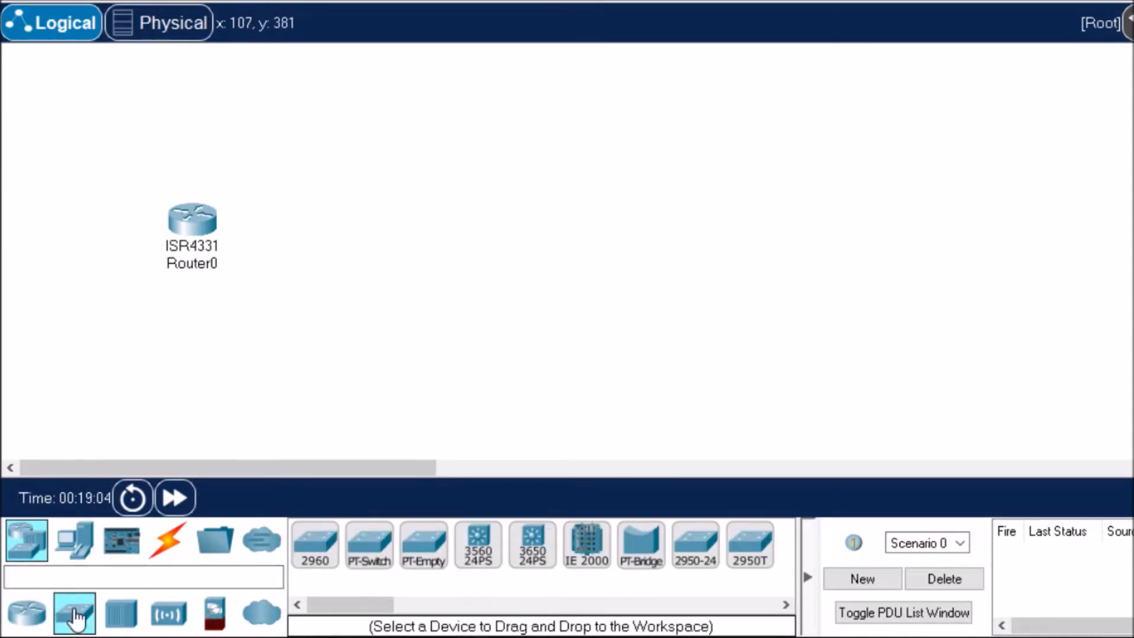
click(320, 560)
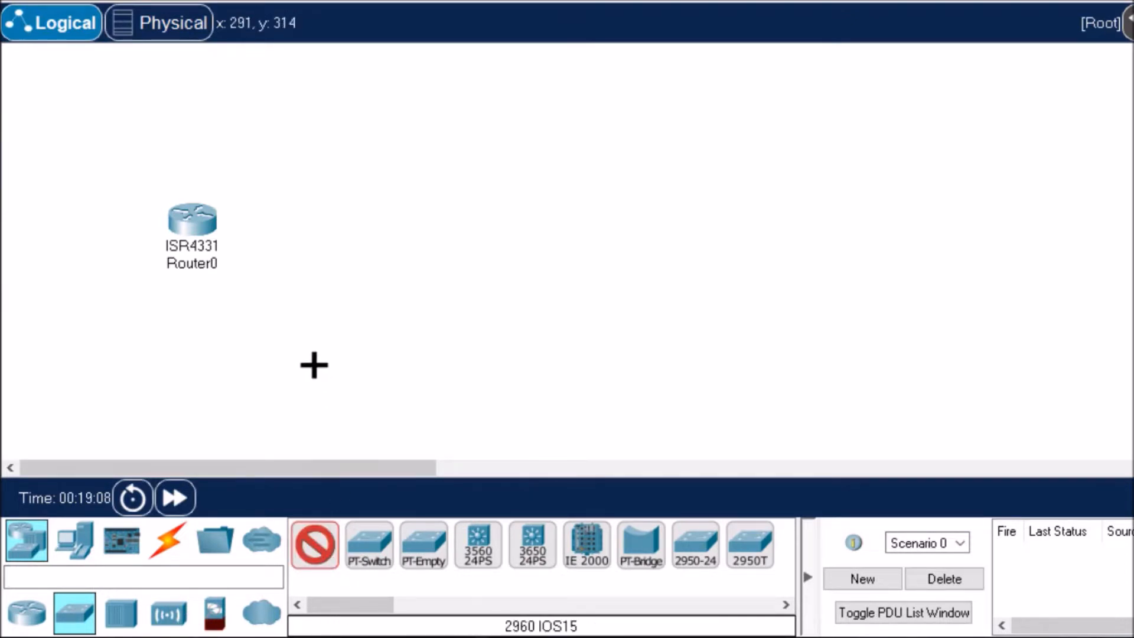
click(304, 284)
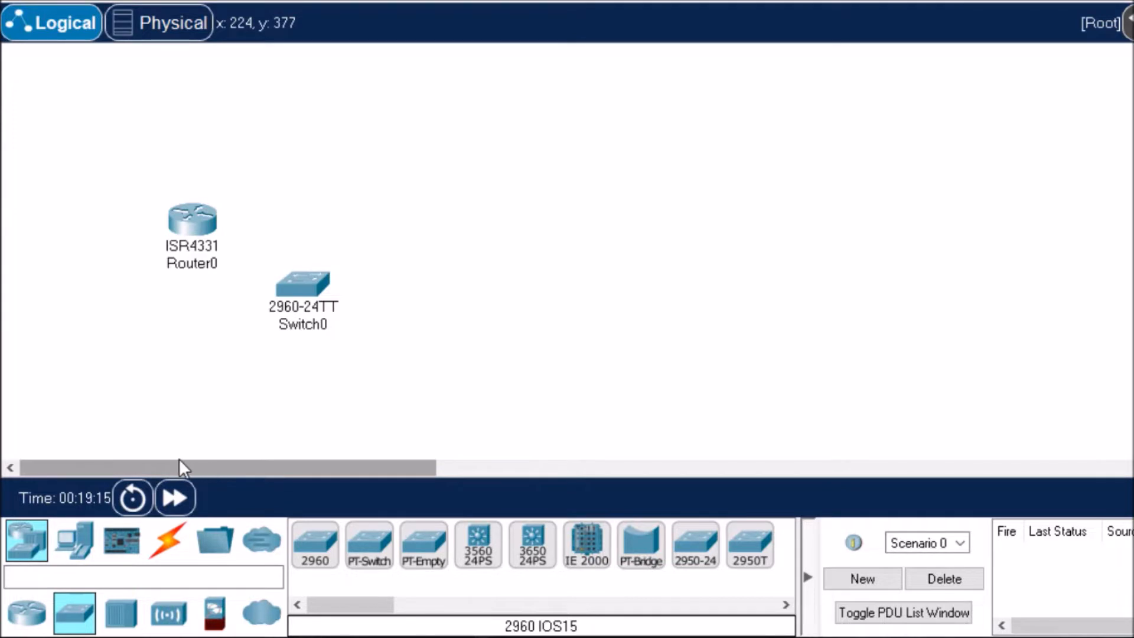
Step: Add a PC to the upper right of the switch and a laptop to its lower right
click(77, 547)
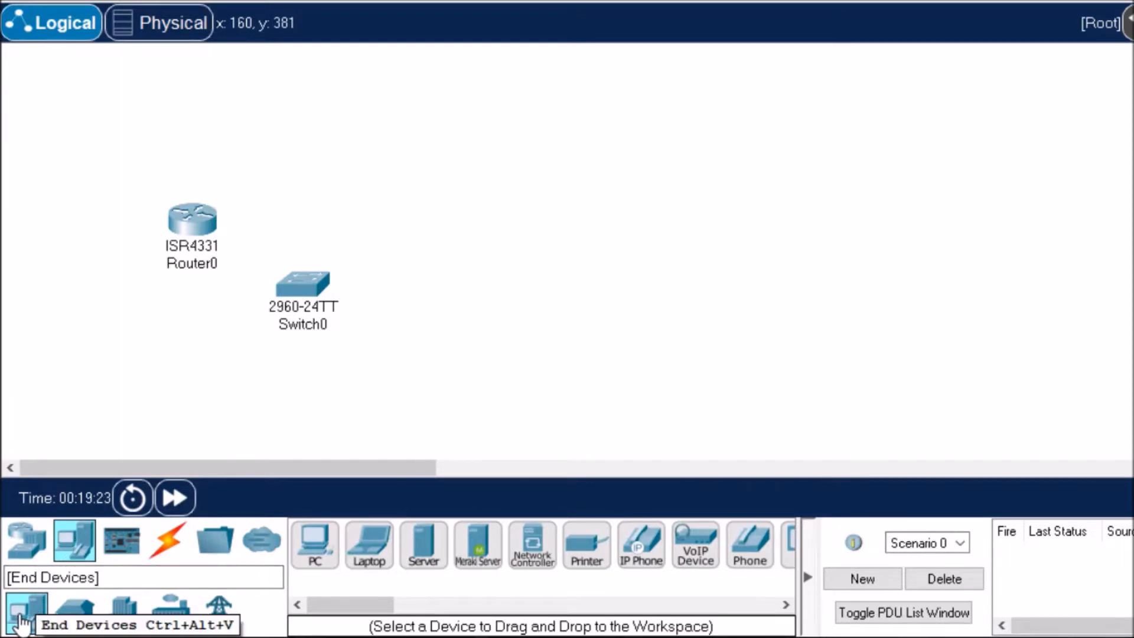
click(317, 556)
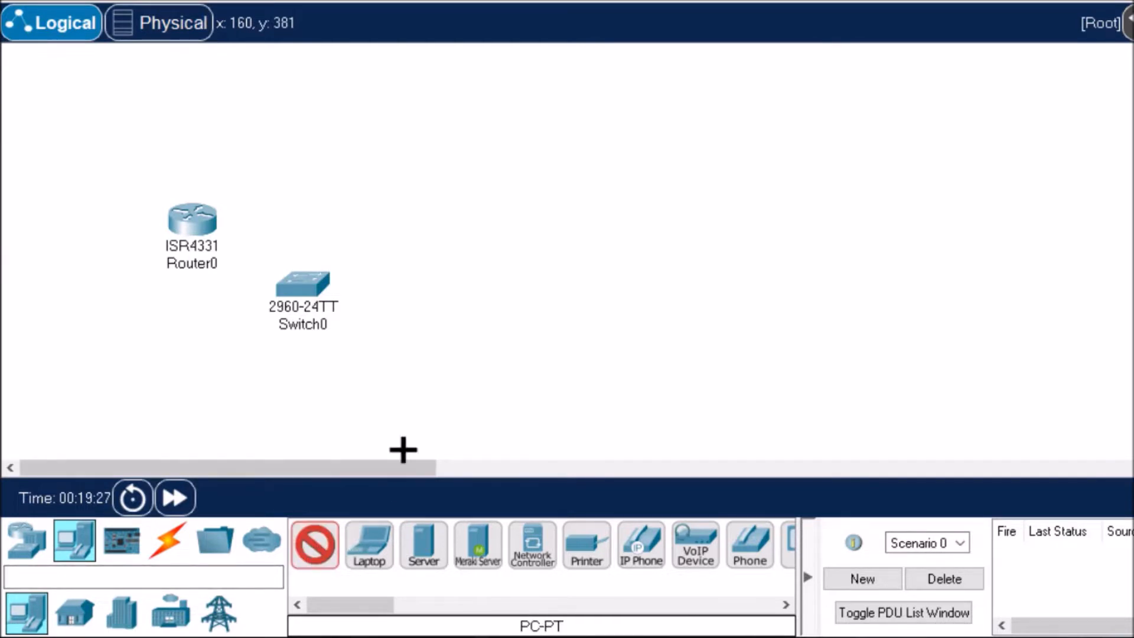
click(452, 212)
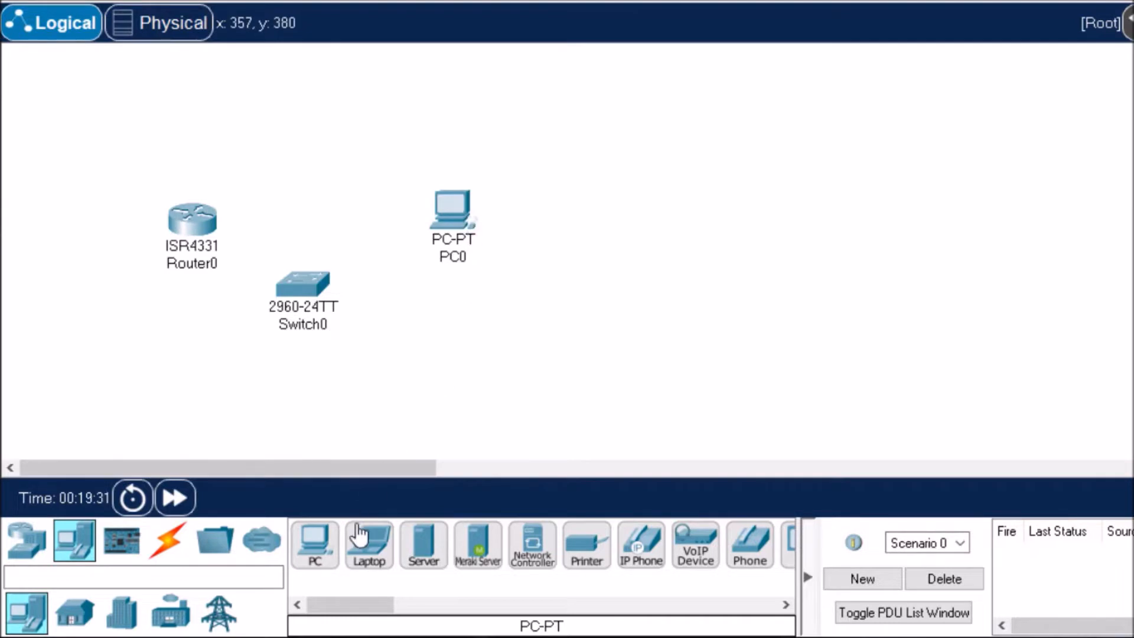
click(378, 560)
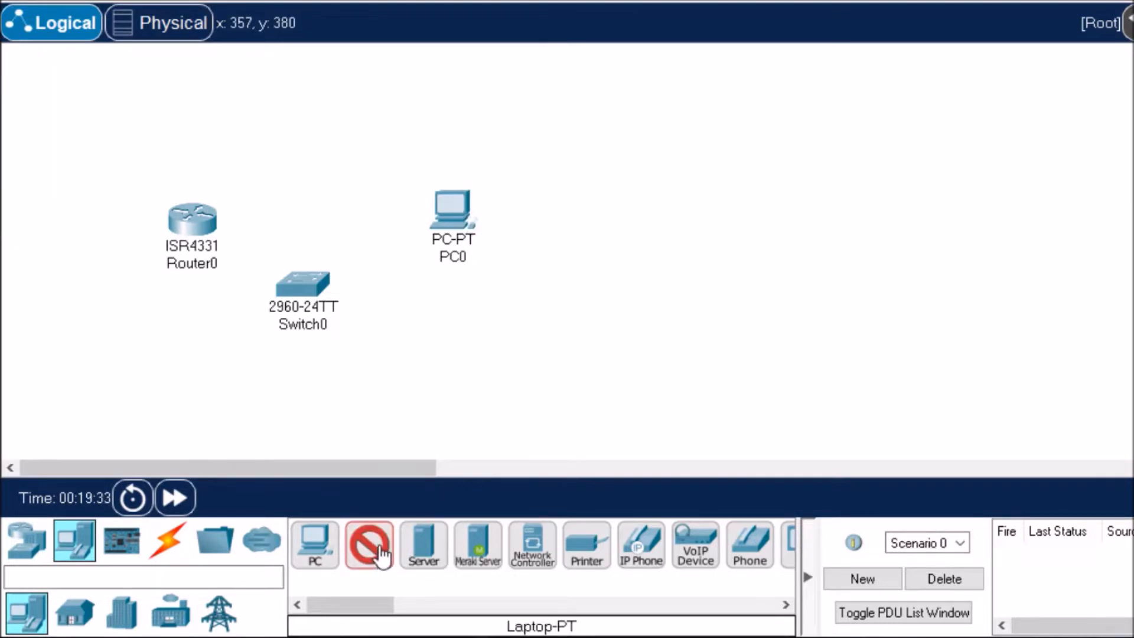
click(428, 350)
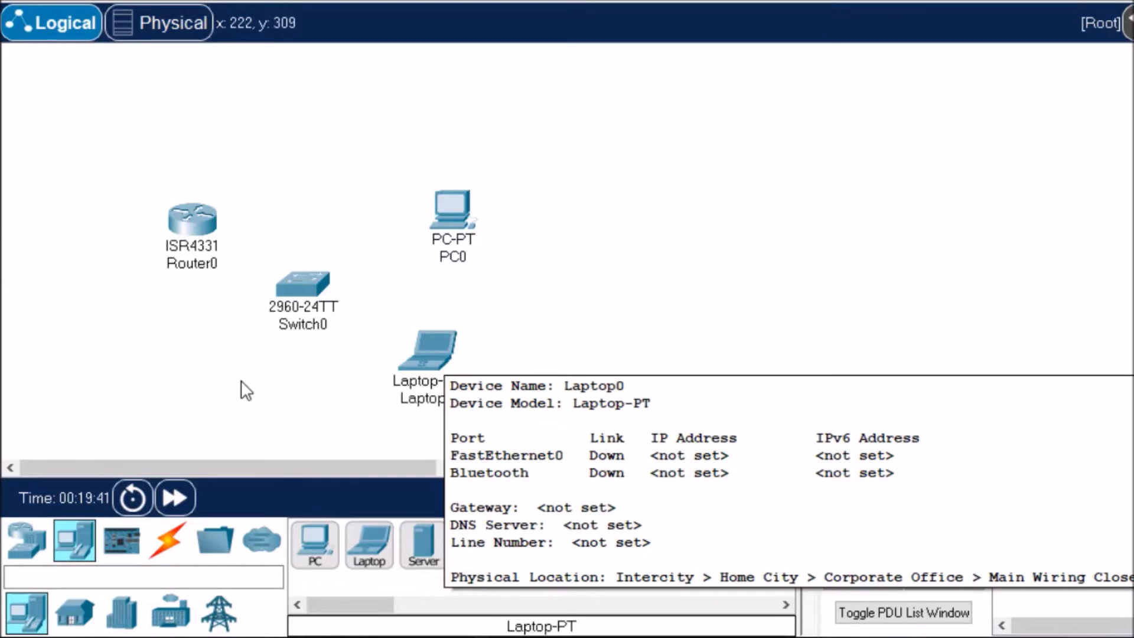
Step: Connect the PC's FastEthernet0 port to the switch's FastEthernet0/10 port with a copper straight-through cable
click(173, 554)
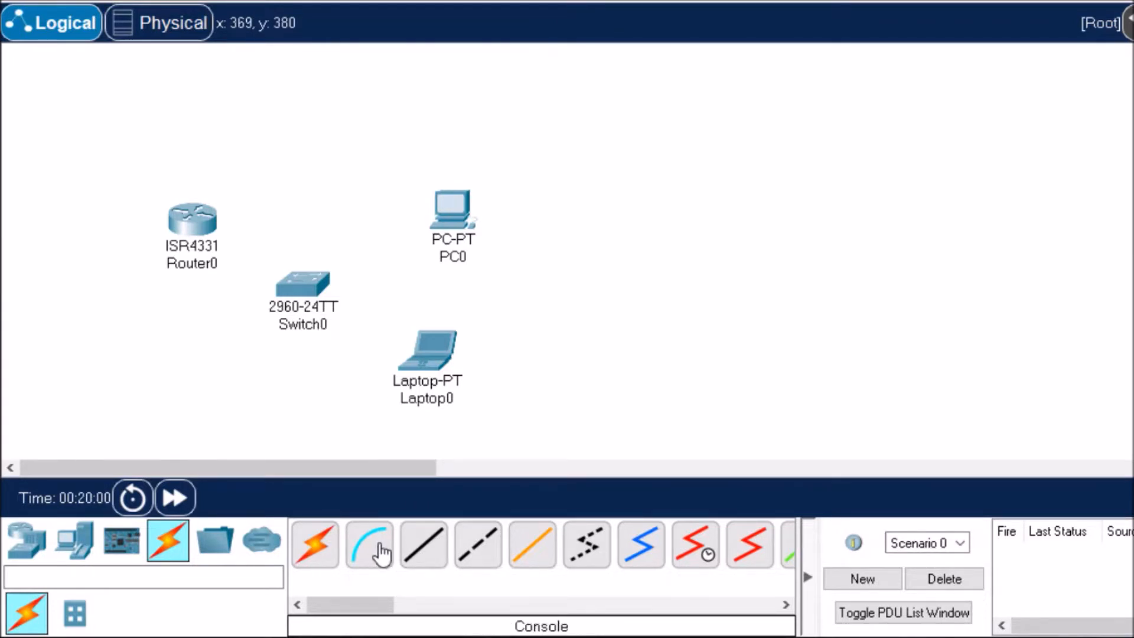
click(437, 554)
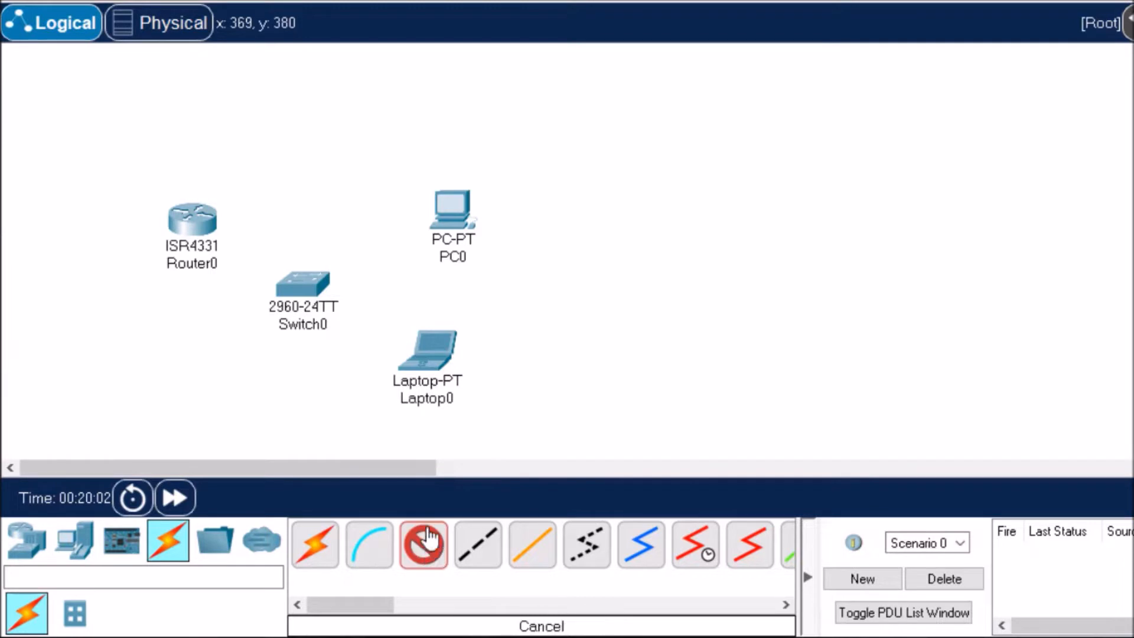
click(456, 221)
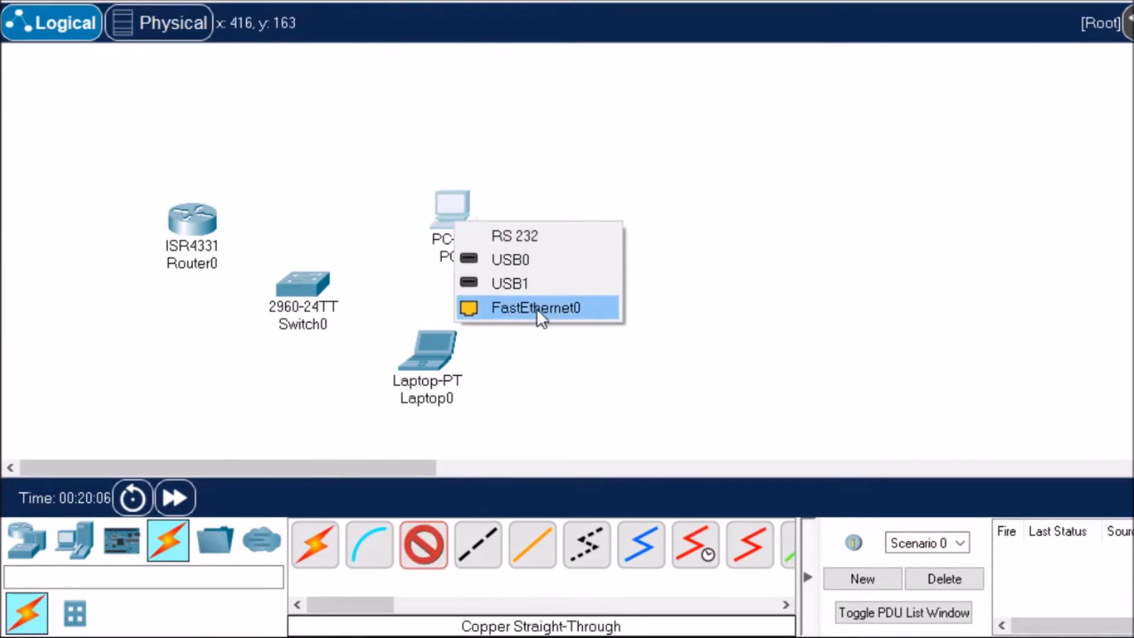
click(554, 308)
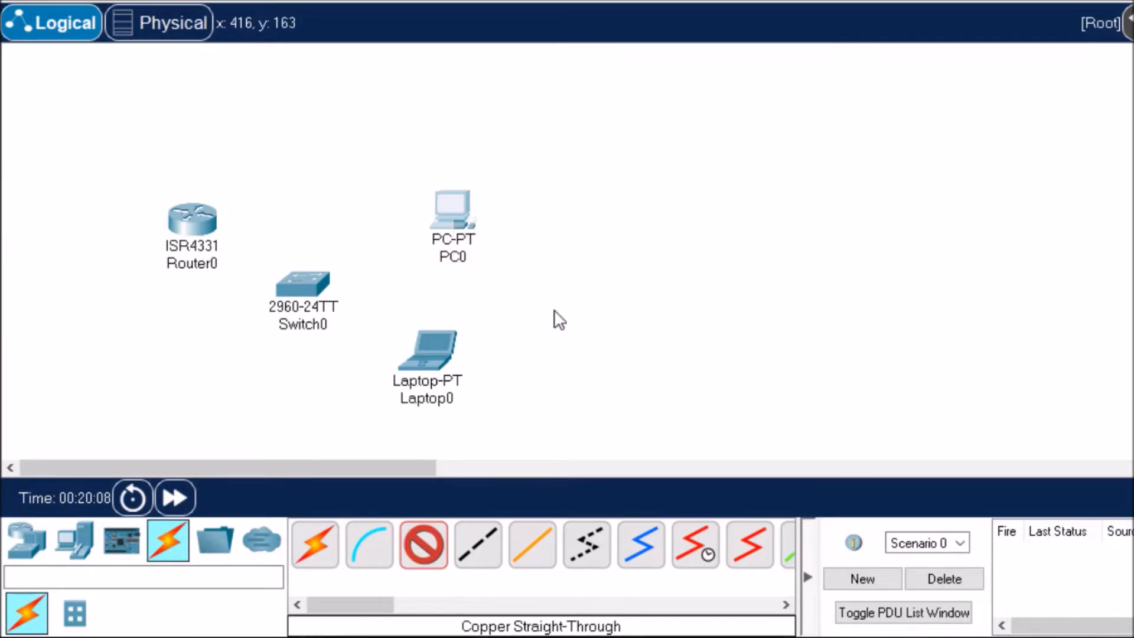
click(301, 289)
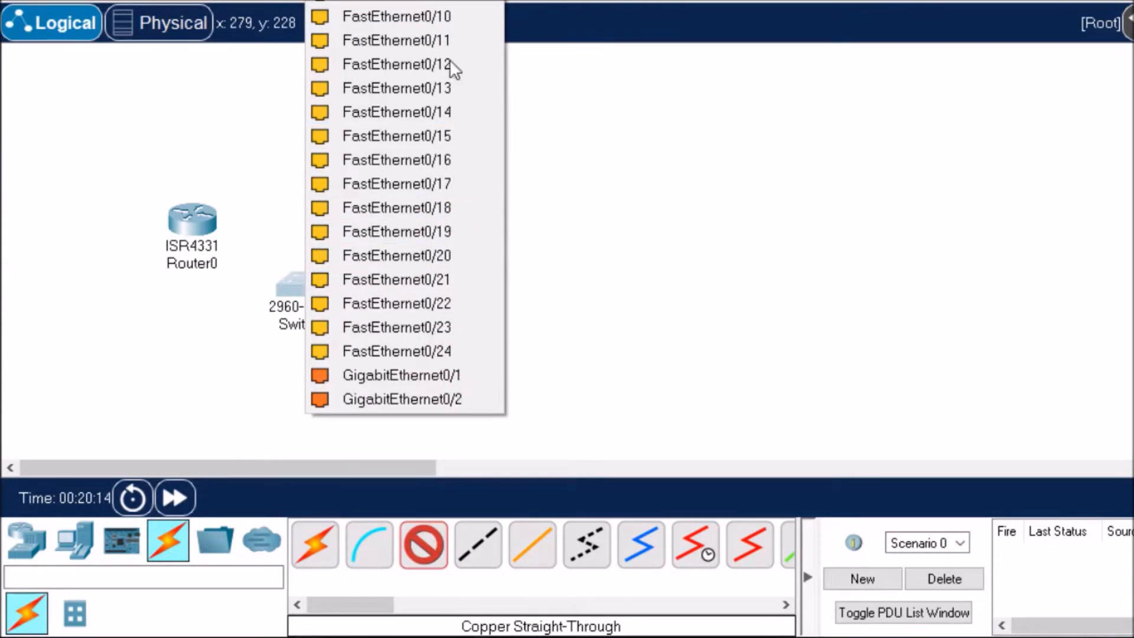
click(452, 16)
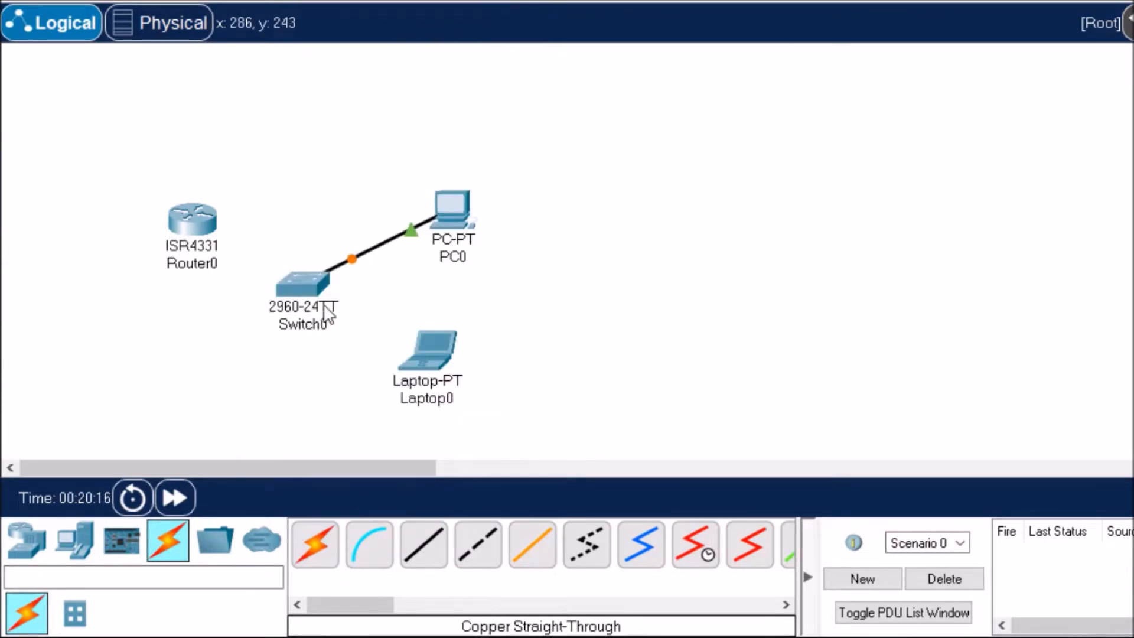
Step: Connect the laptop's FastEthernet0 port to the switch's FastEthernet0/20 port with a copper straight-through cable
click(424, 551)
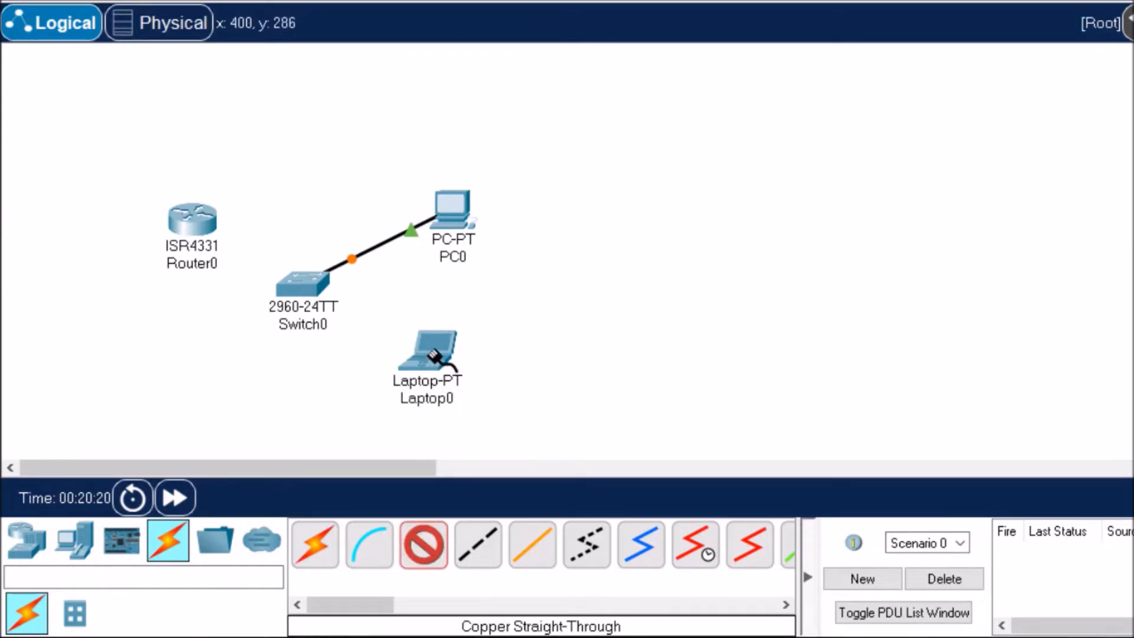
click(436, 357)
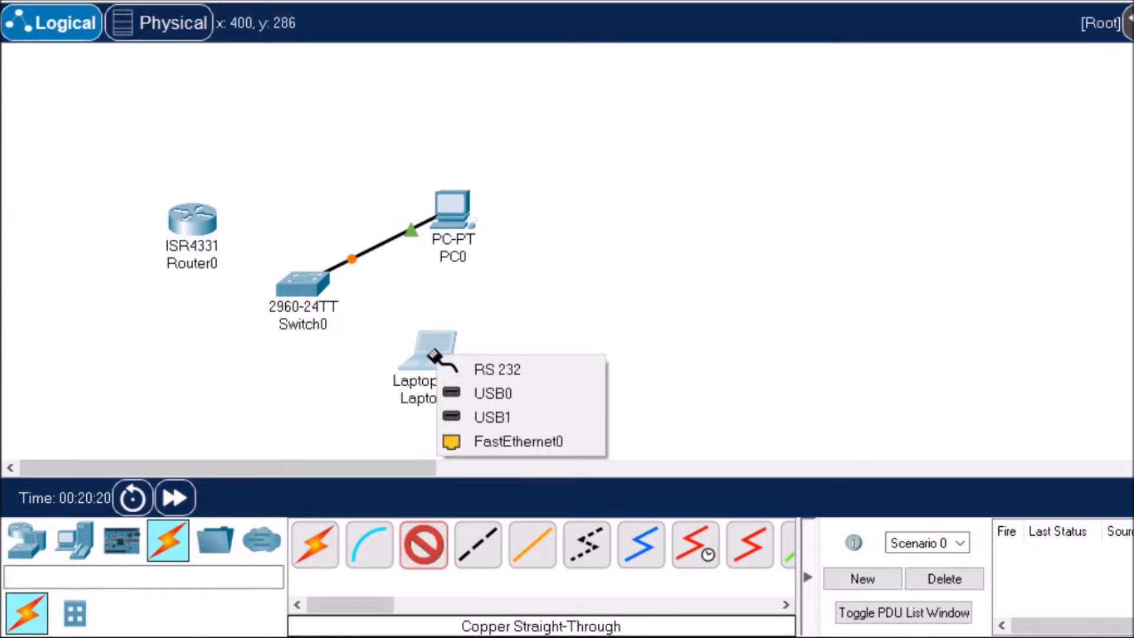
click(529, 440)
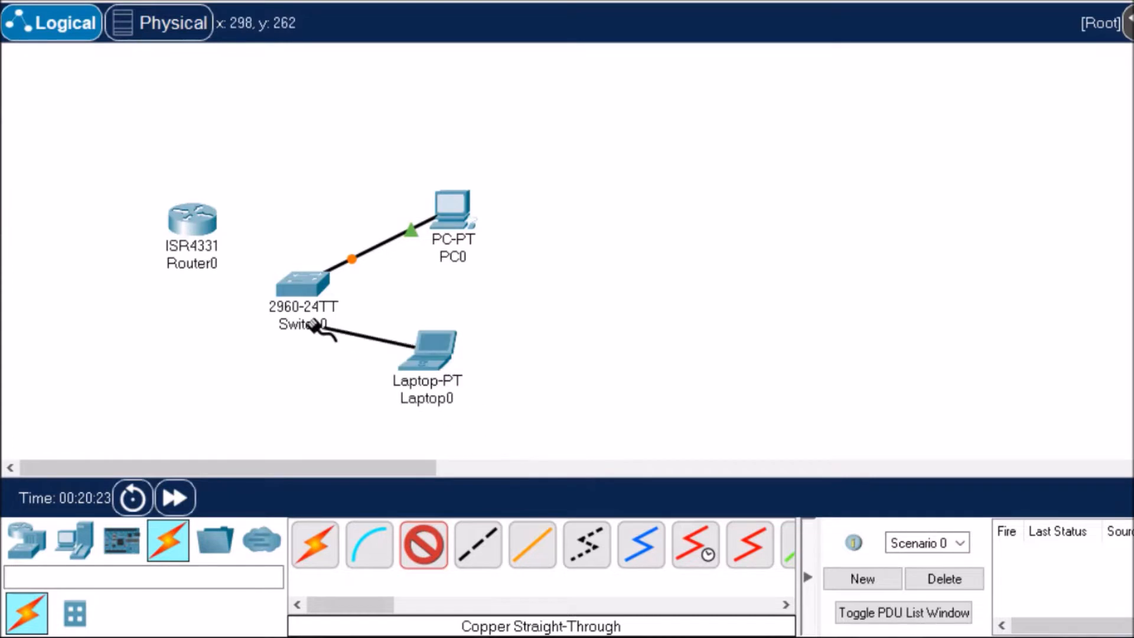
click(302, 285)
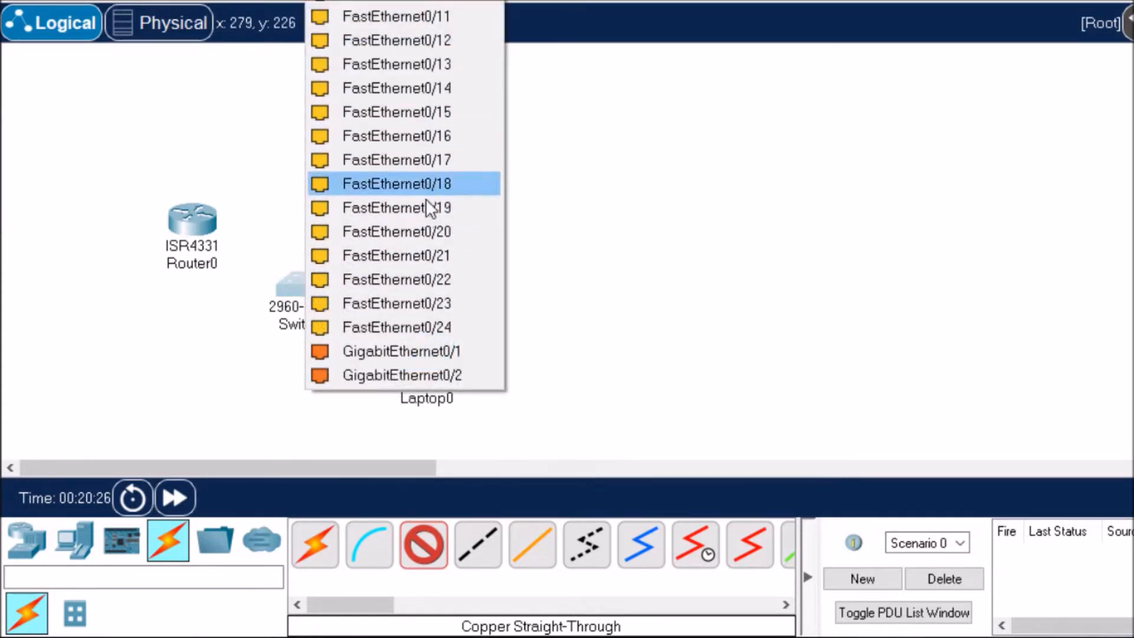
click(442, 232)
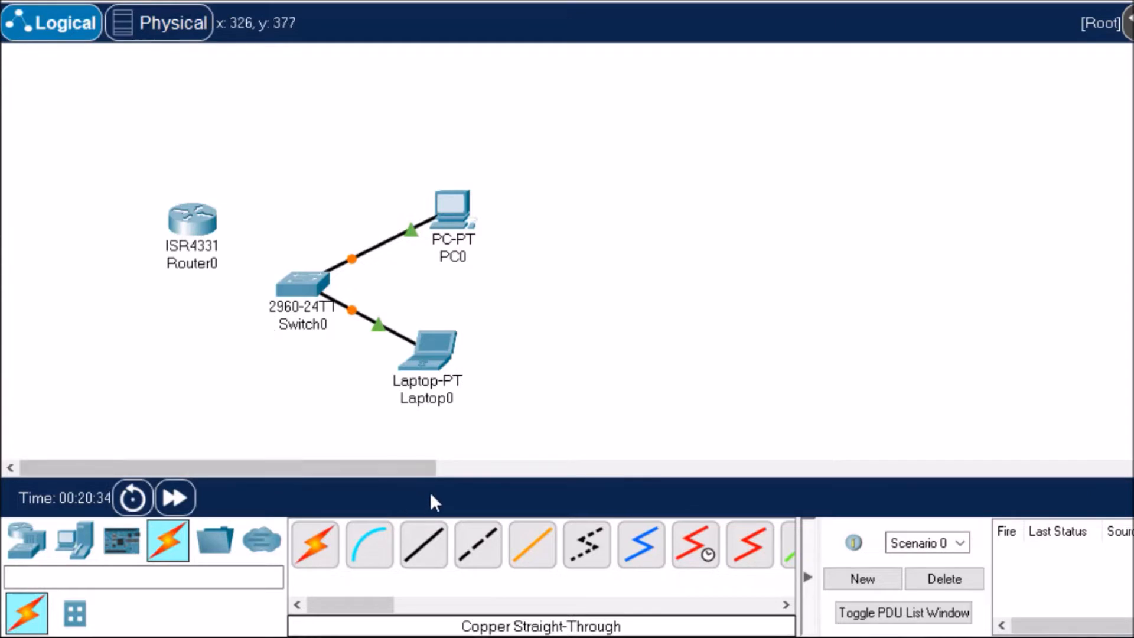
Step: Cable the switch's GigabitEthernet0/2 to the router's GigabitEthernet0/0/0 with copper straight-through, and move the router slightly farther from the switch
click(423, 542)
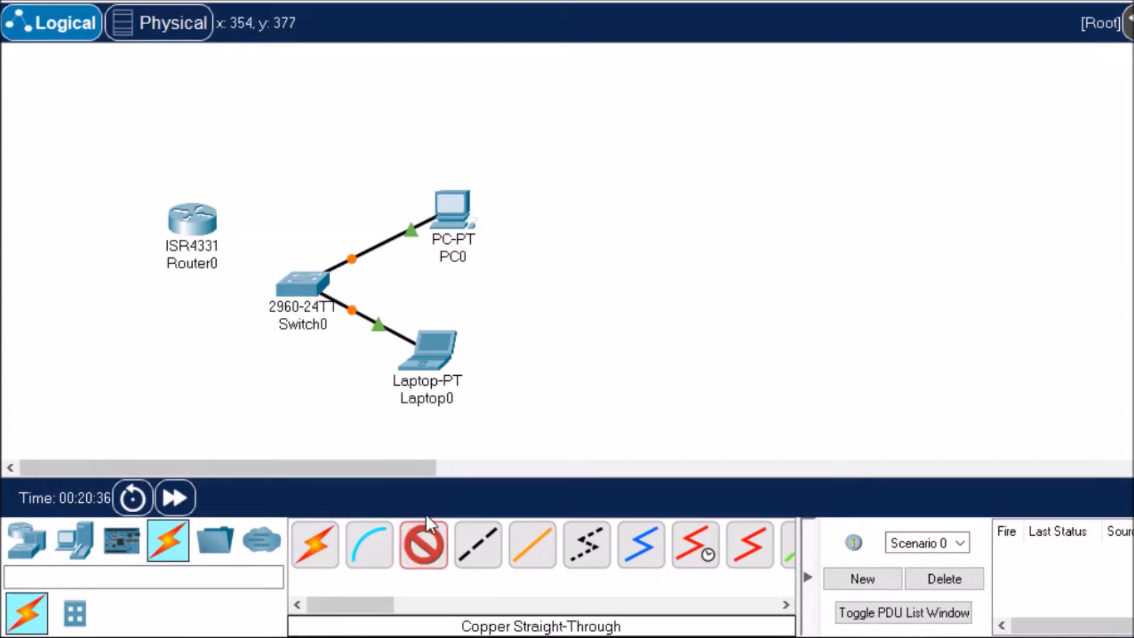
click(294, 288)
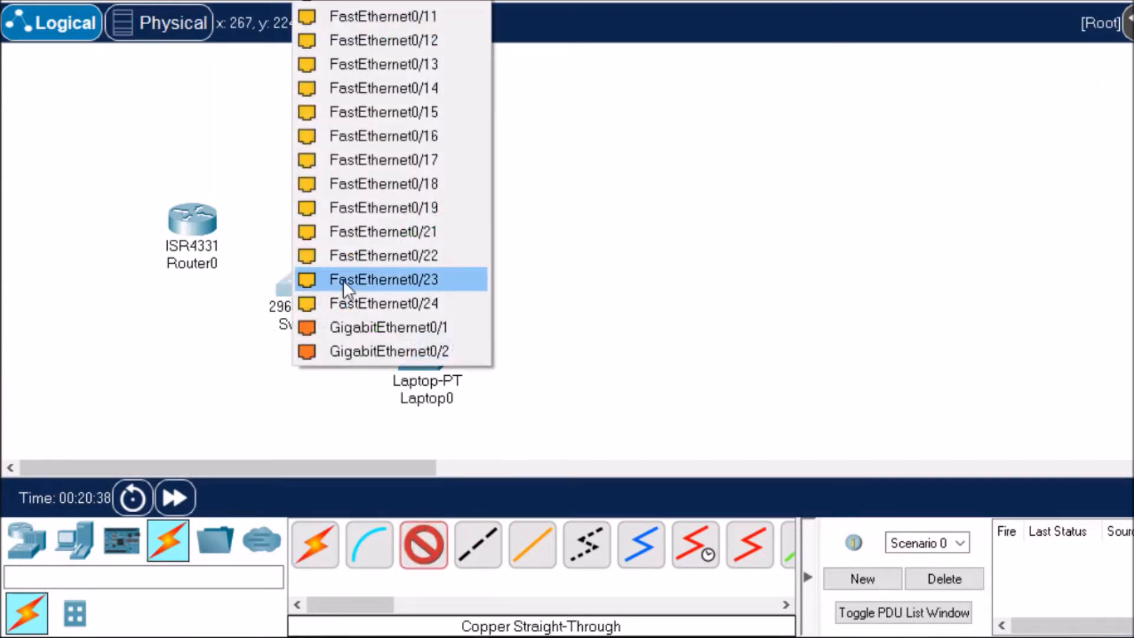
click(443, 352)
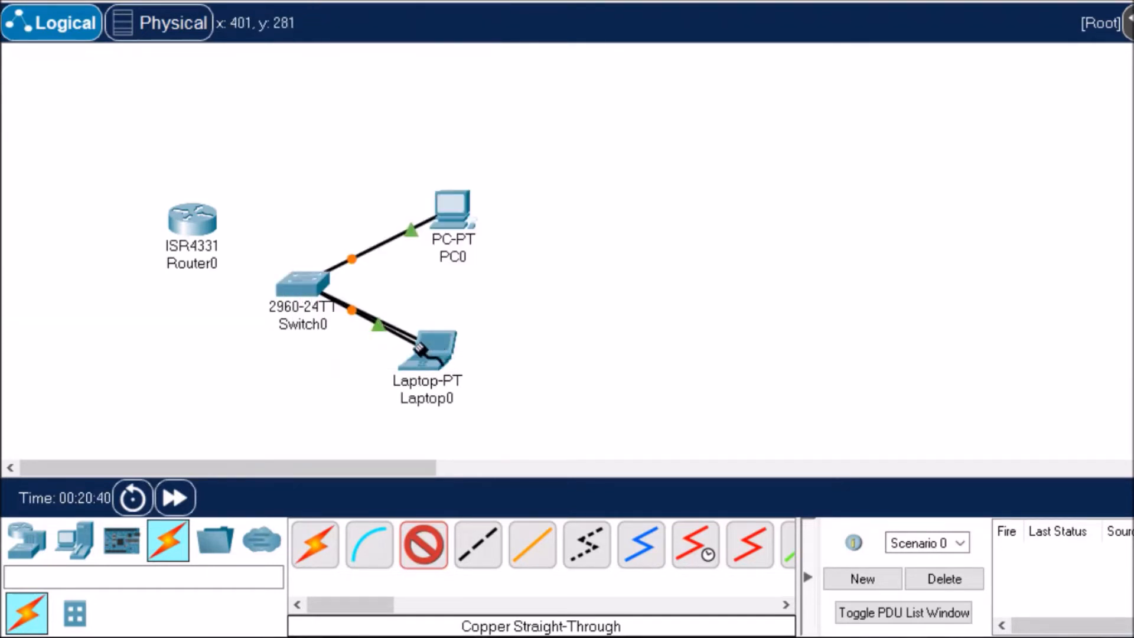
click(193, 227)
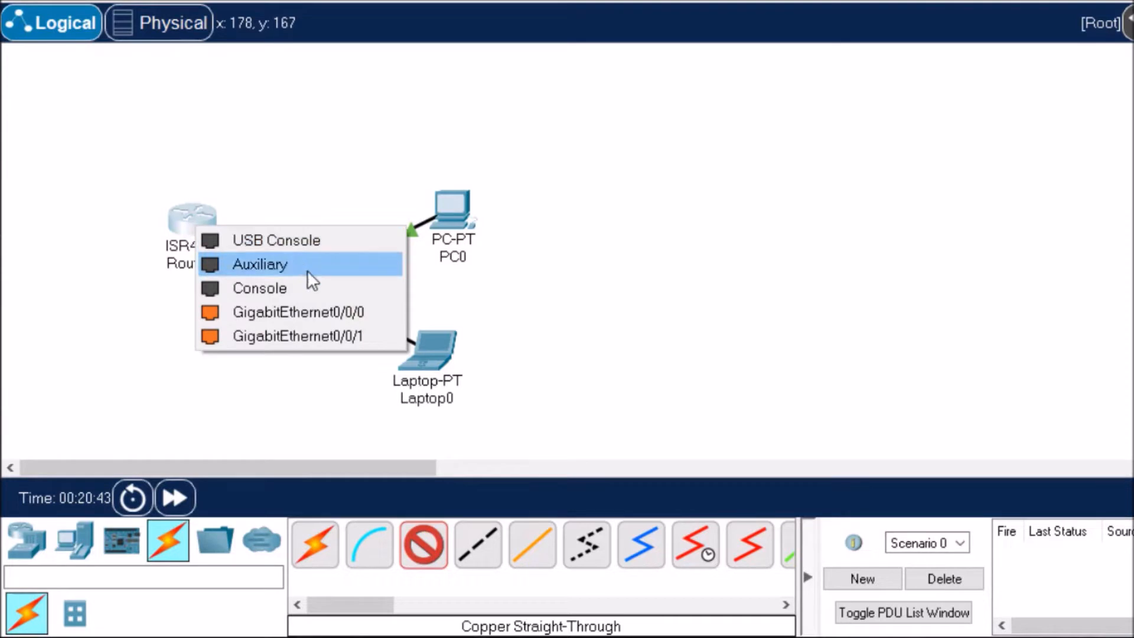
click(329, 310)
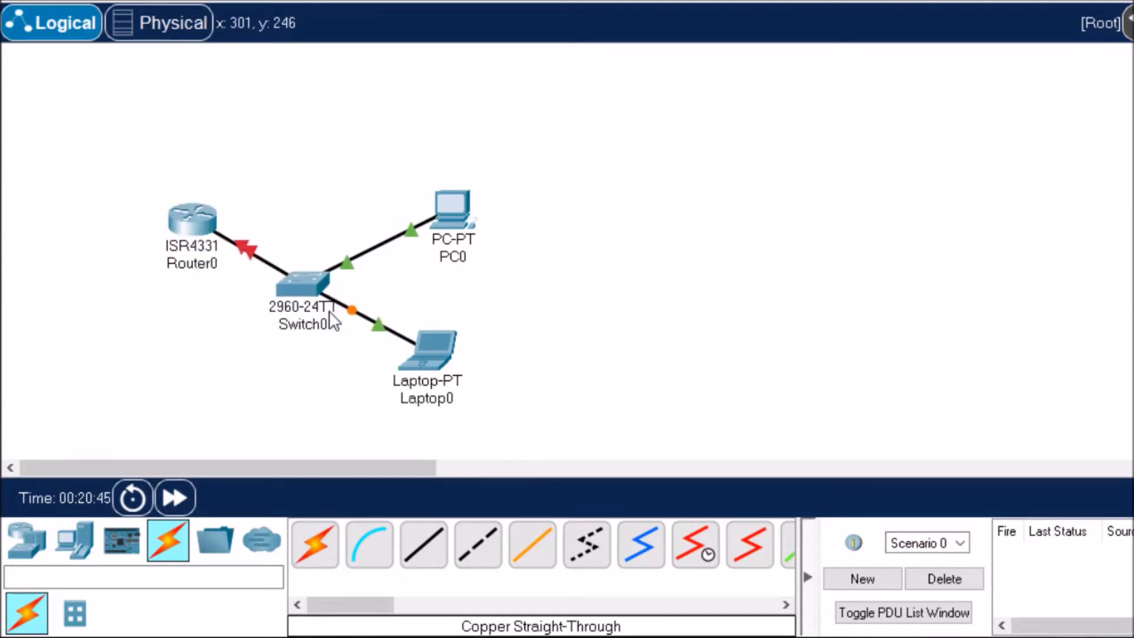
drag(189, 222, 156, 208)
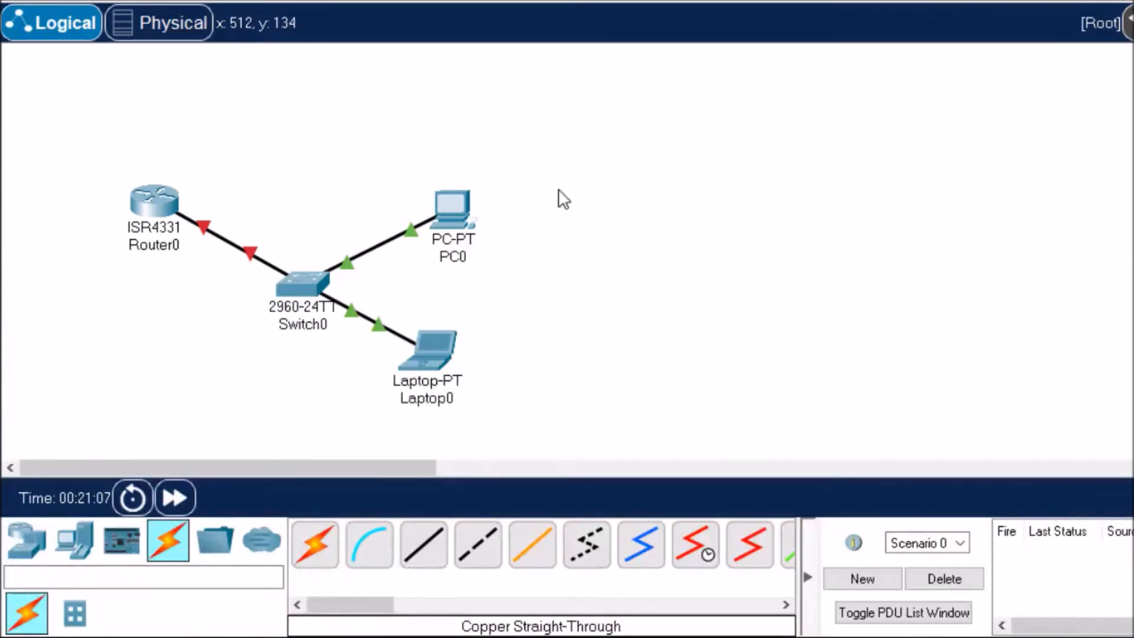
Step: Switch to the physical view of the wiring closet and move the laptop off the PC onto the free side of the table
click(171, 29)
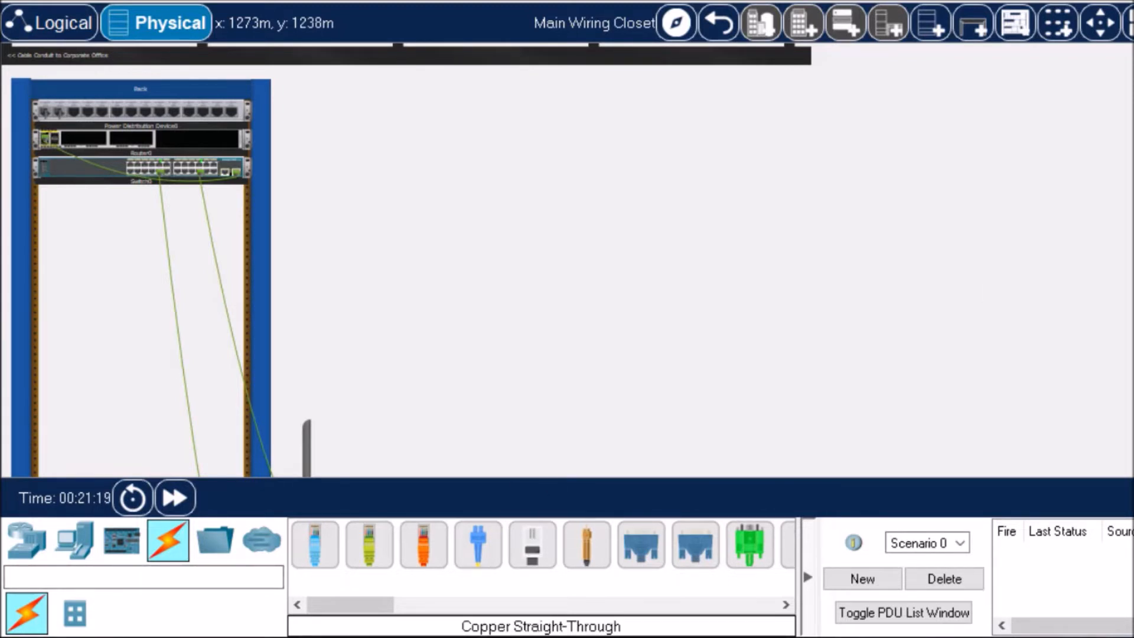
scroll(406, 260, down, 2)
scroll(406, 260, down, 6)
scroll(625, 289, down, 3)
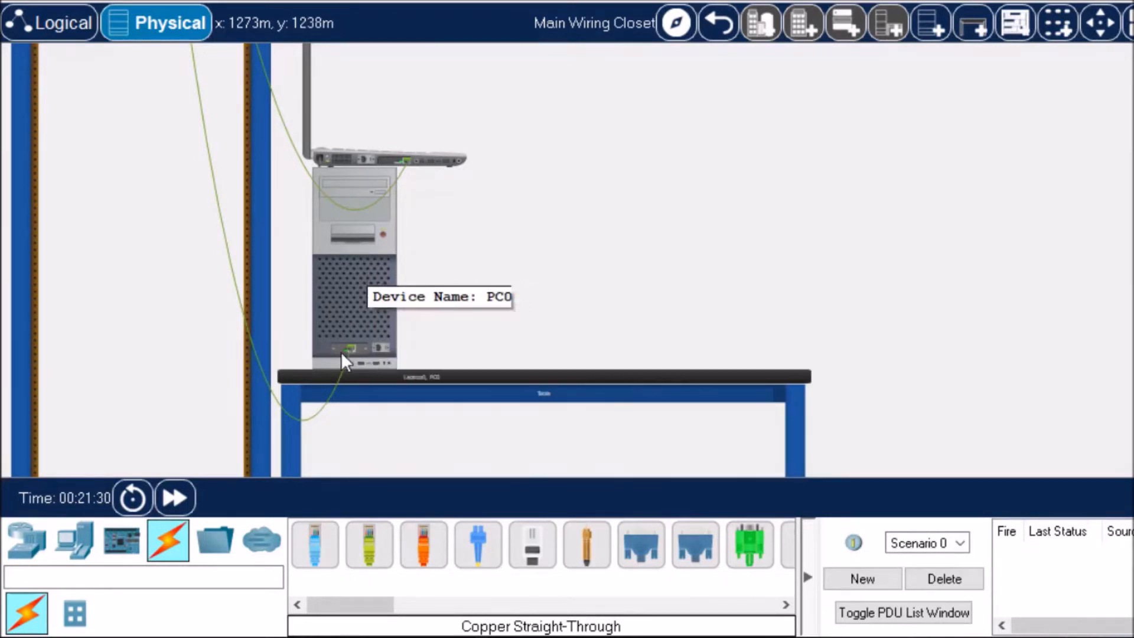
mouse_move(335, 385)
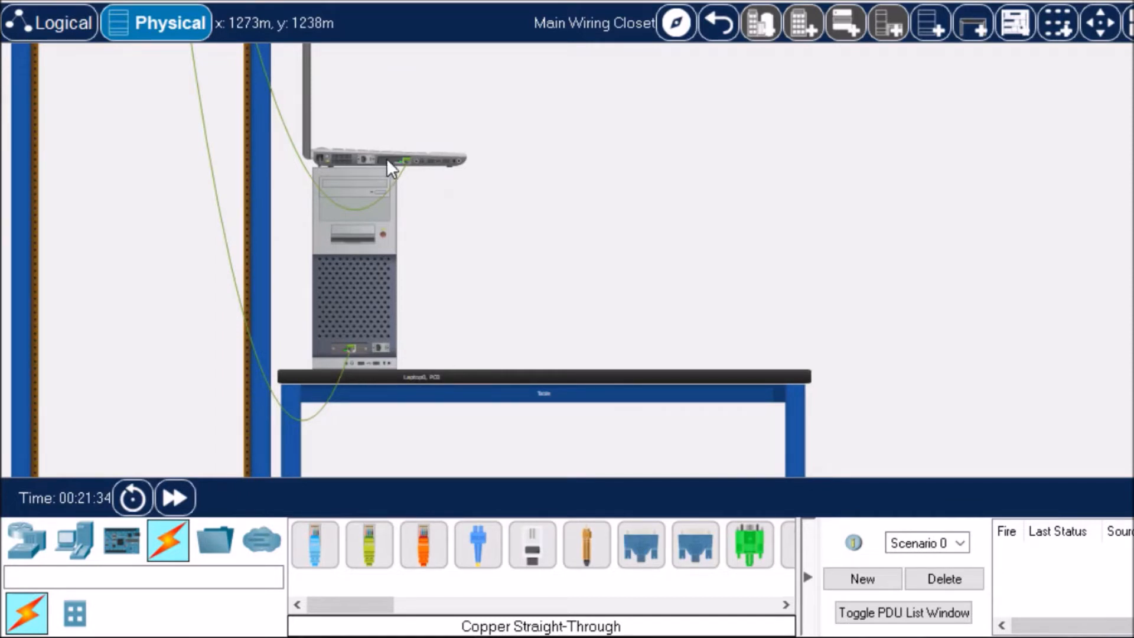
mouse_move(387, 167)
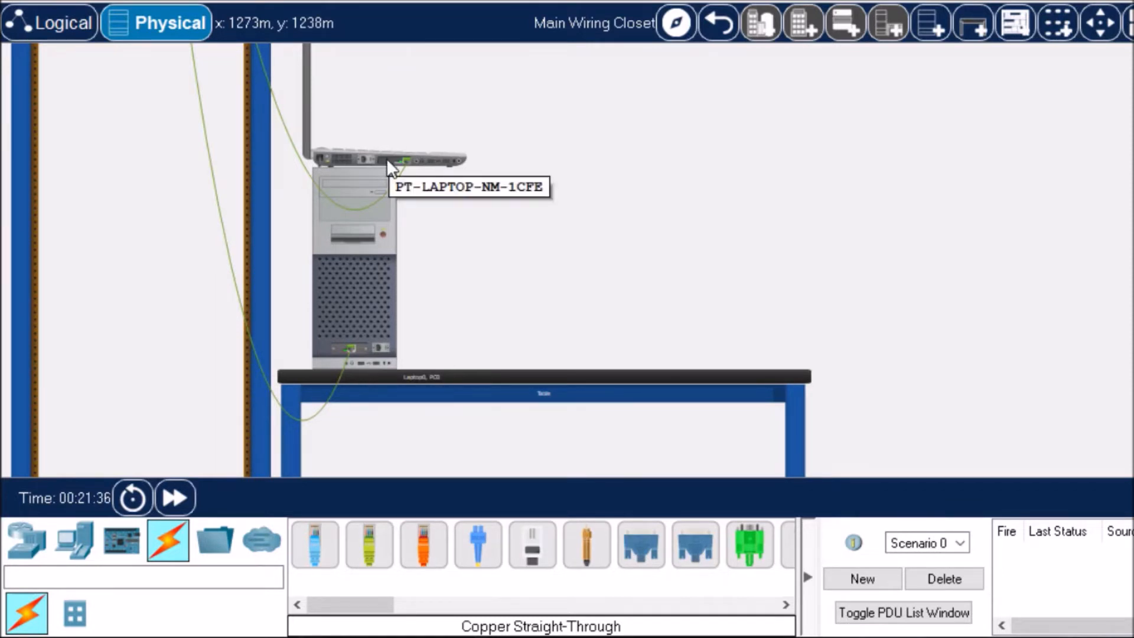
drag(388, 161, 677, 332)
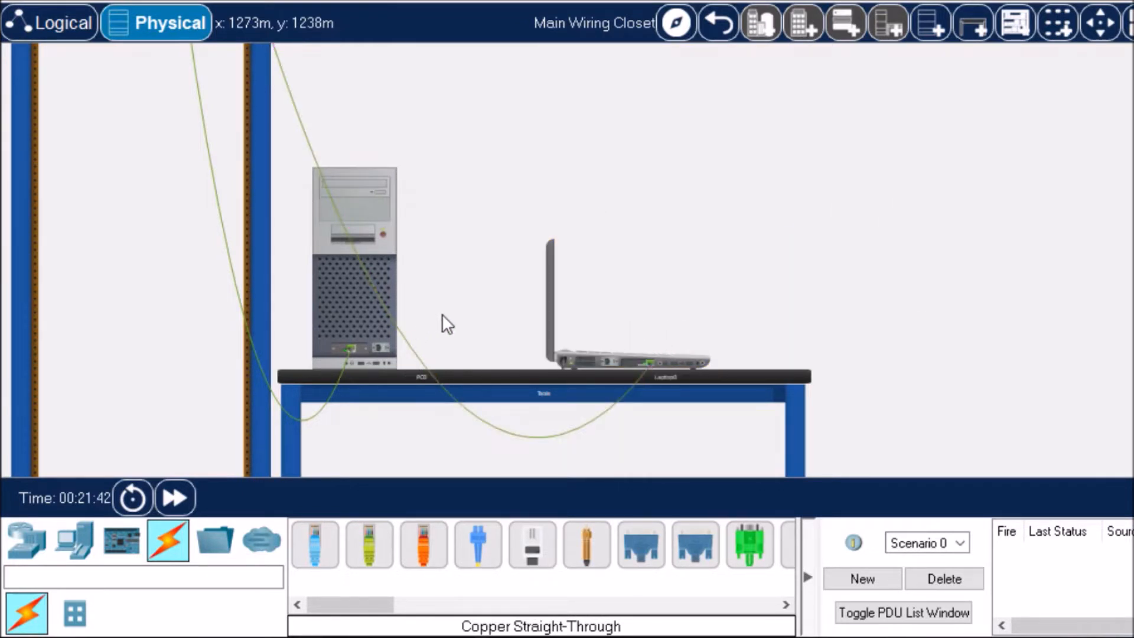
Step: Lower the switch and the router in the rack so that free space separates the rack devices
scroll(440, 319, up, 5)
scroll(303, 276, up, 10)
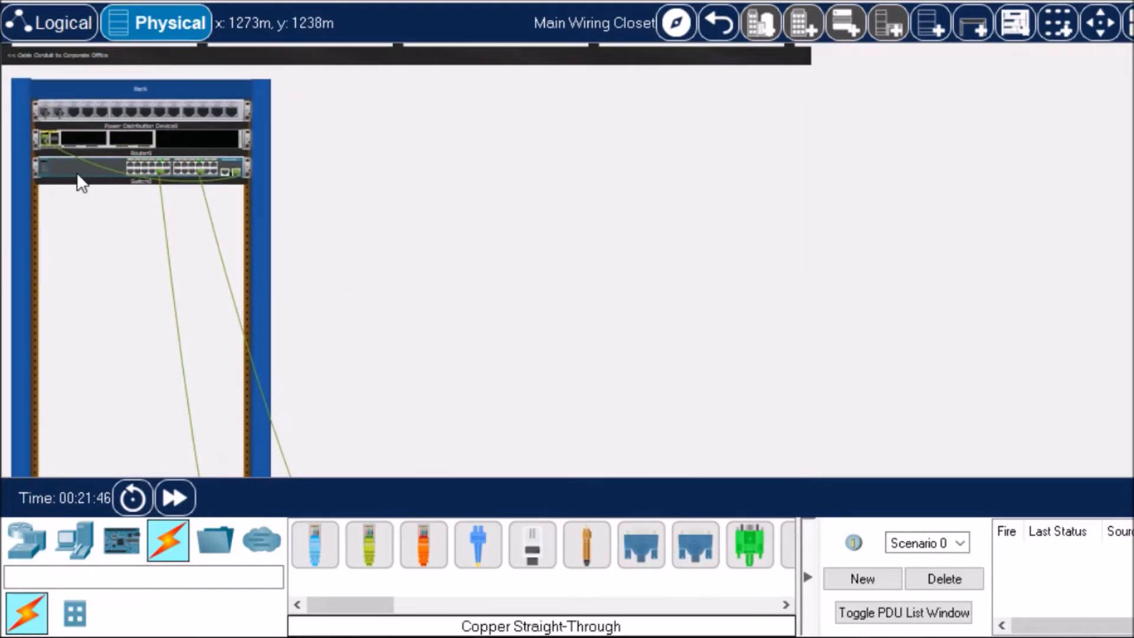
drag(76, 184, 86, 237)
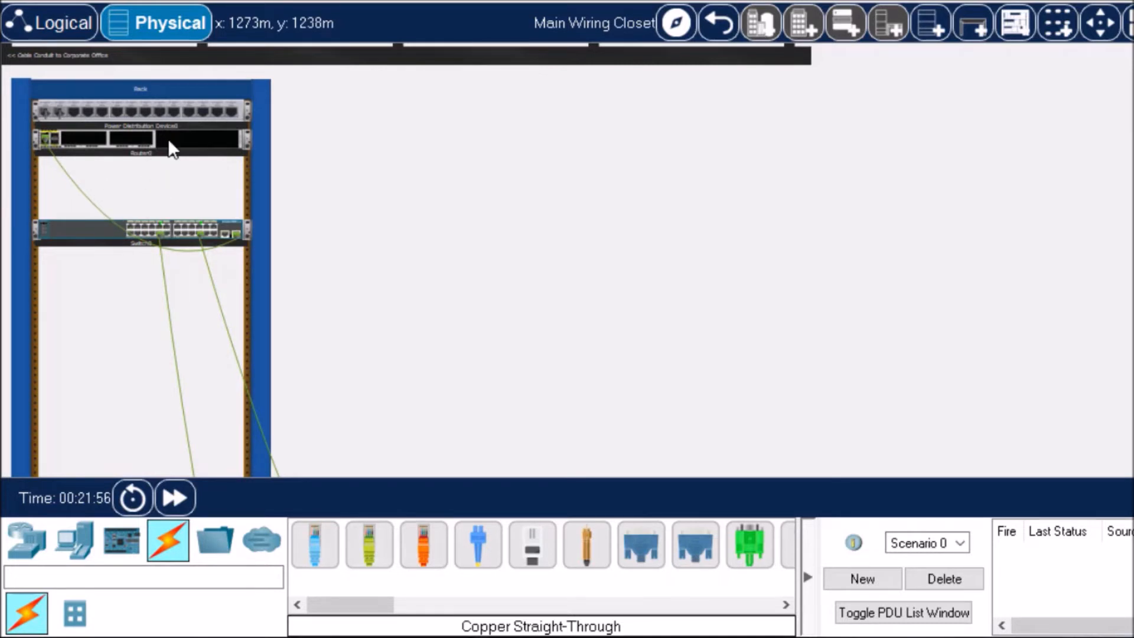
drag(168, 137, 171, 180)
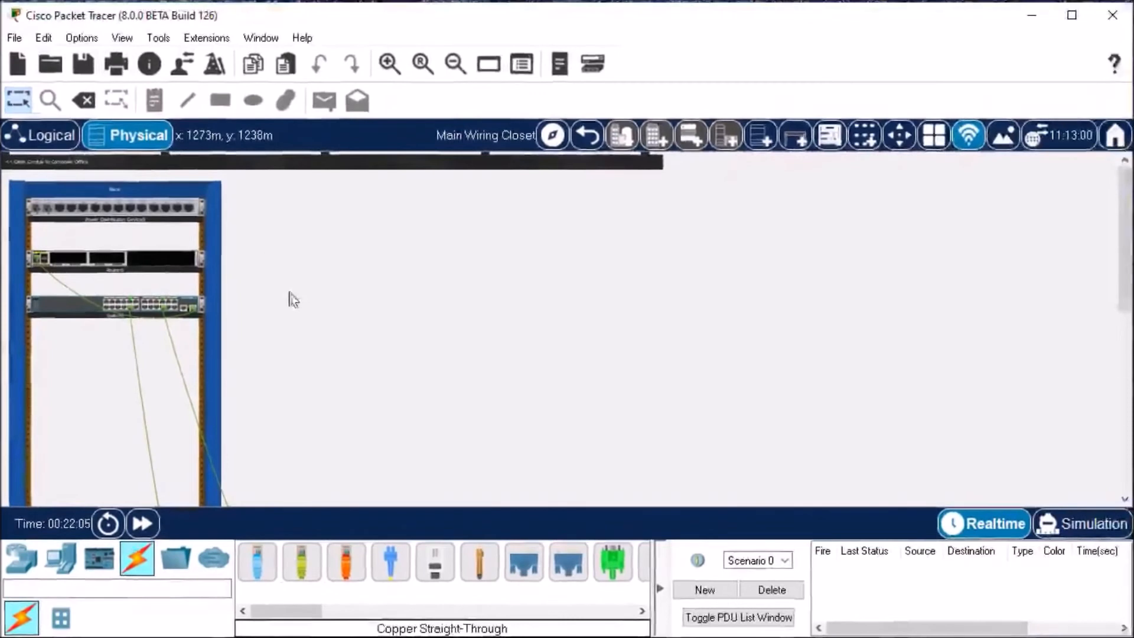
Step: Examine the rack devices and their cable runs down to the PC and laptop on the table at higher magnification
click(389, 67)
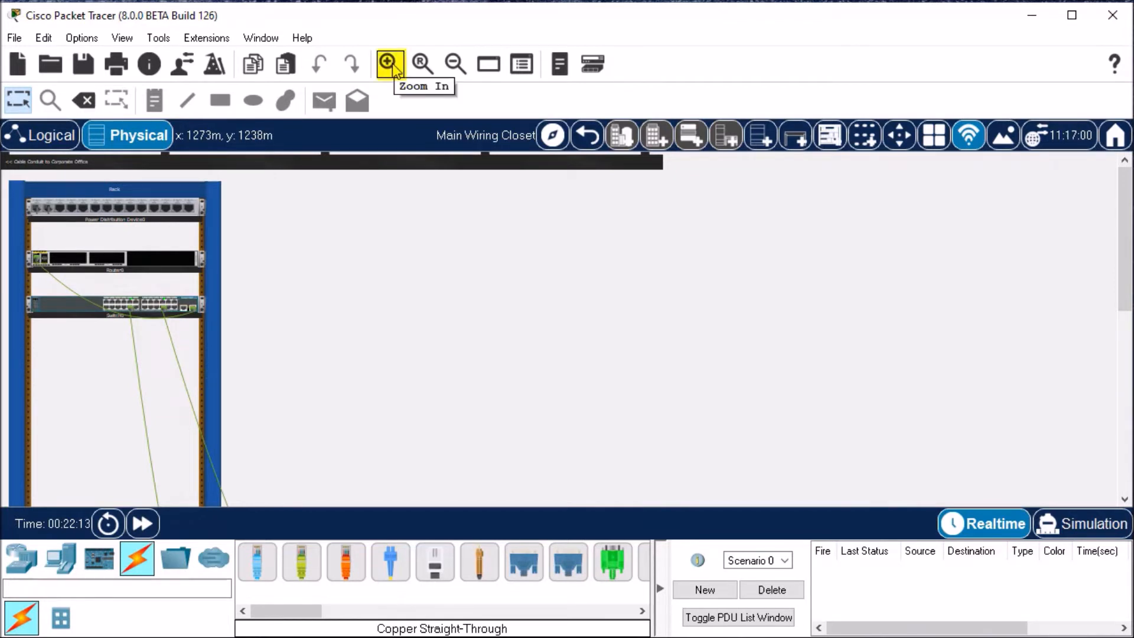
click(395, 69)
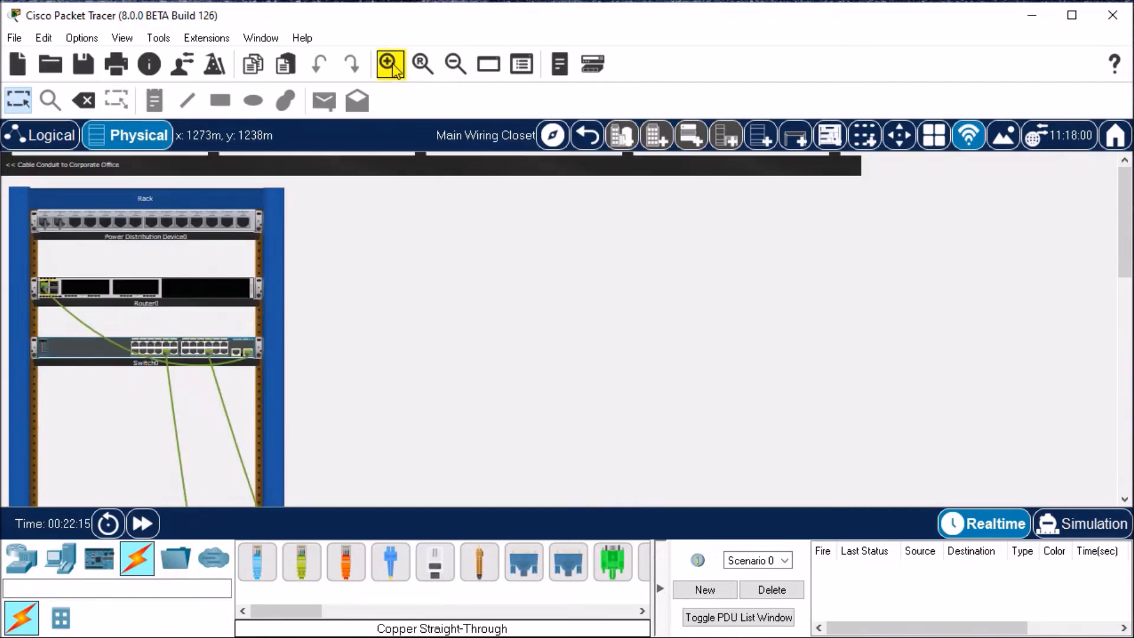
click(395, 69)
click(396, 69)
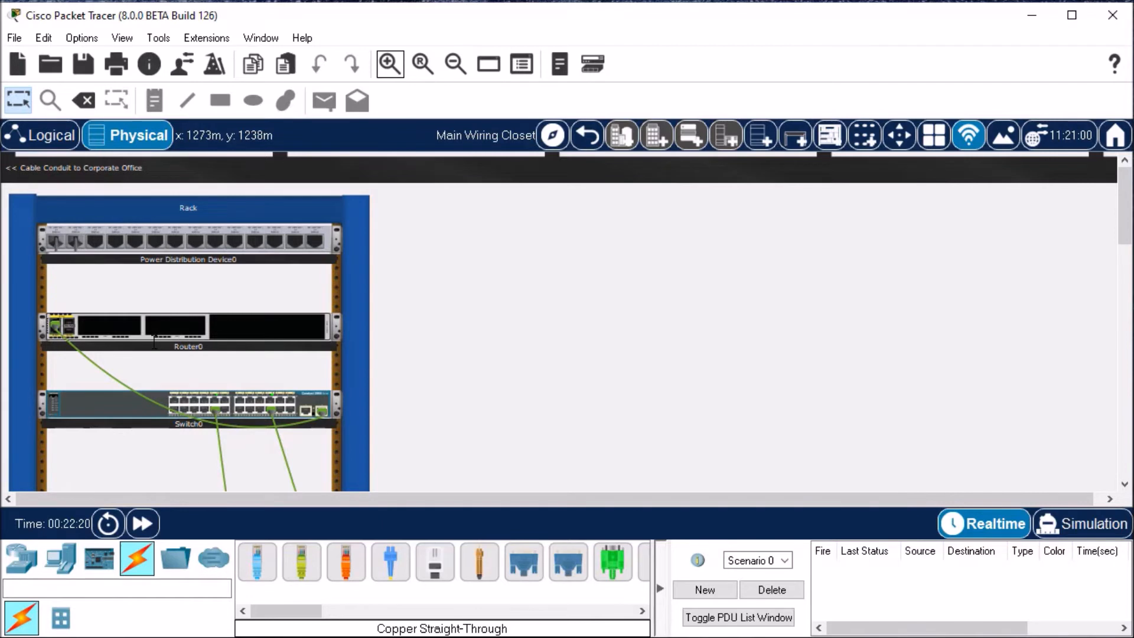
mouse_move(140, 423)
scroll(648, 363, down, 3)
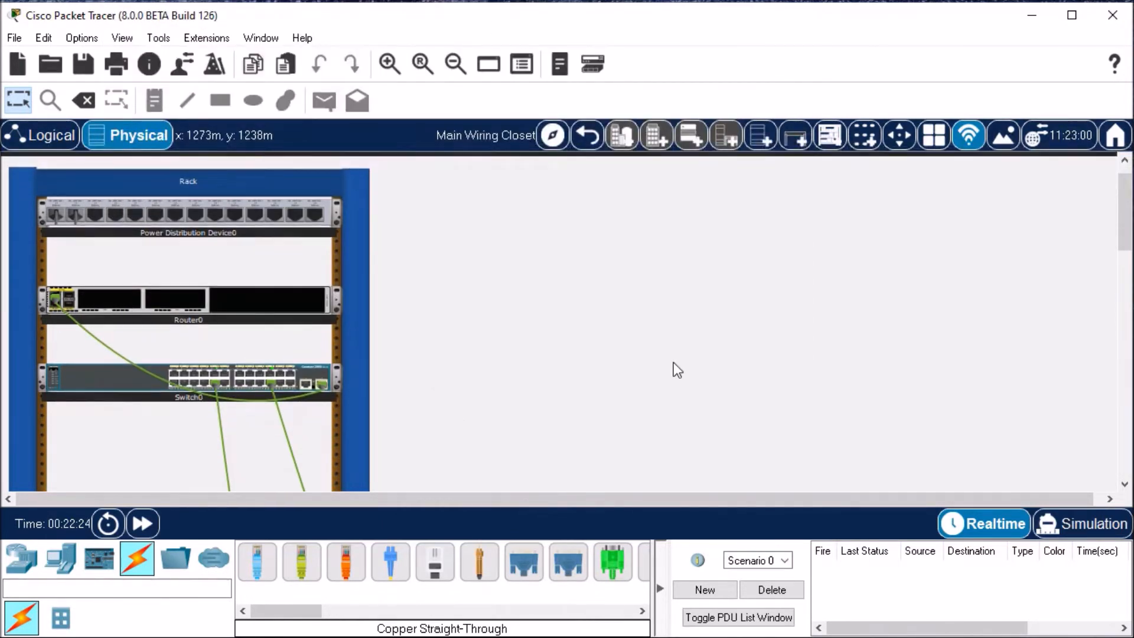
scroll(727, 366, down, 15)
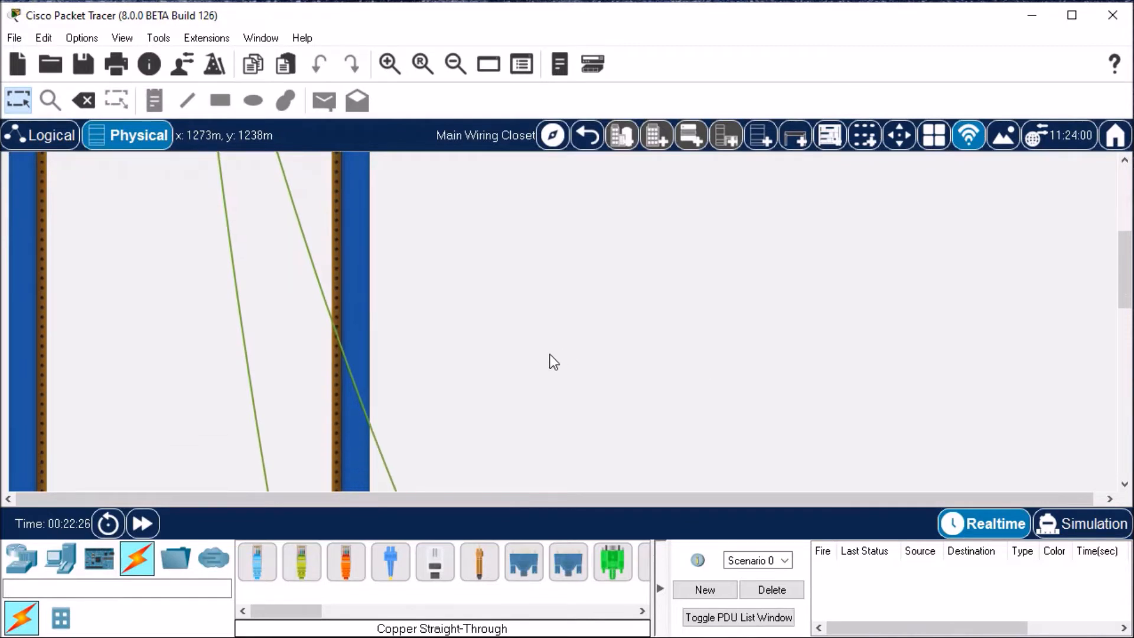
scroll(505, 363, down, 5)
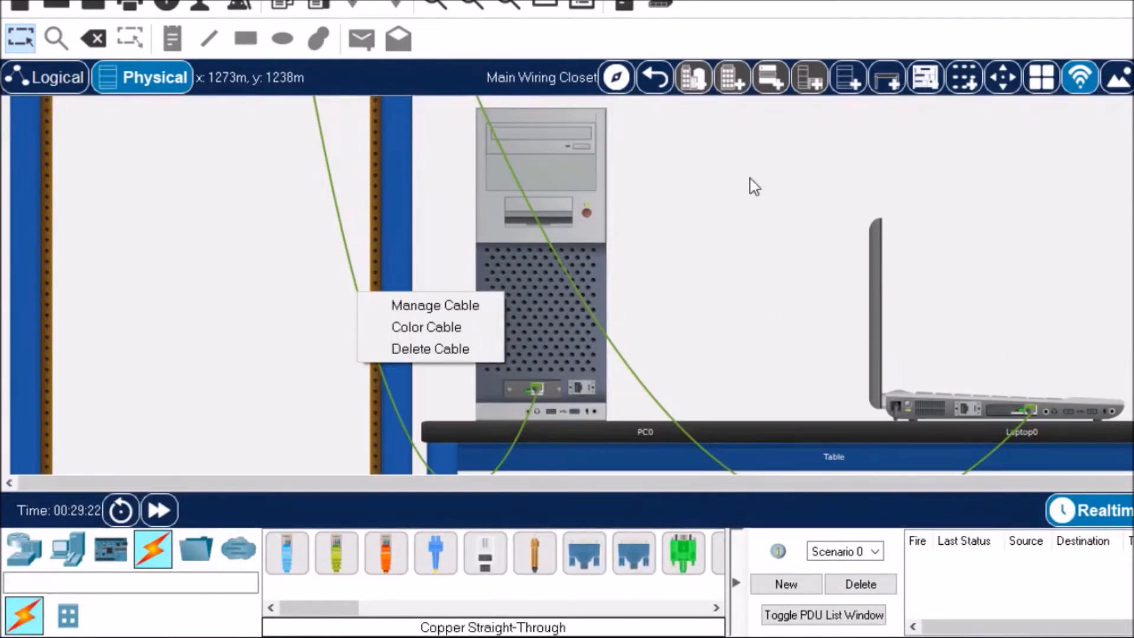
click(759, 187)
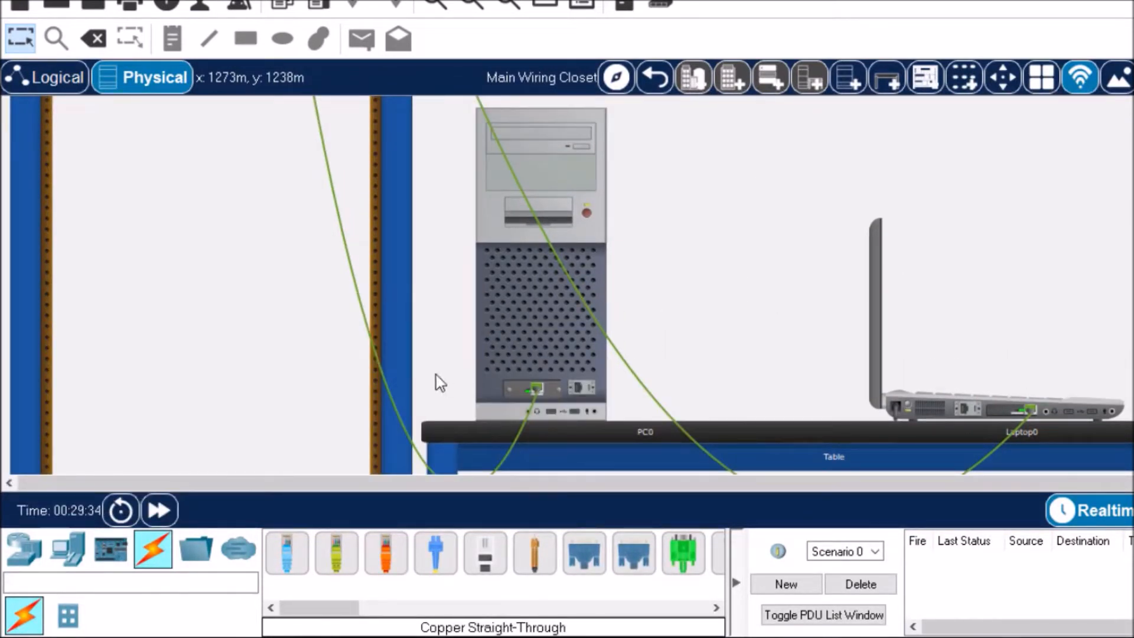
Step: Review the manage, color and delete options for the cable running from the switch to the PC
right_click(374, 353)
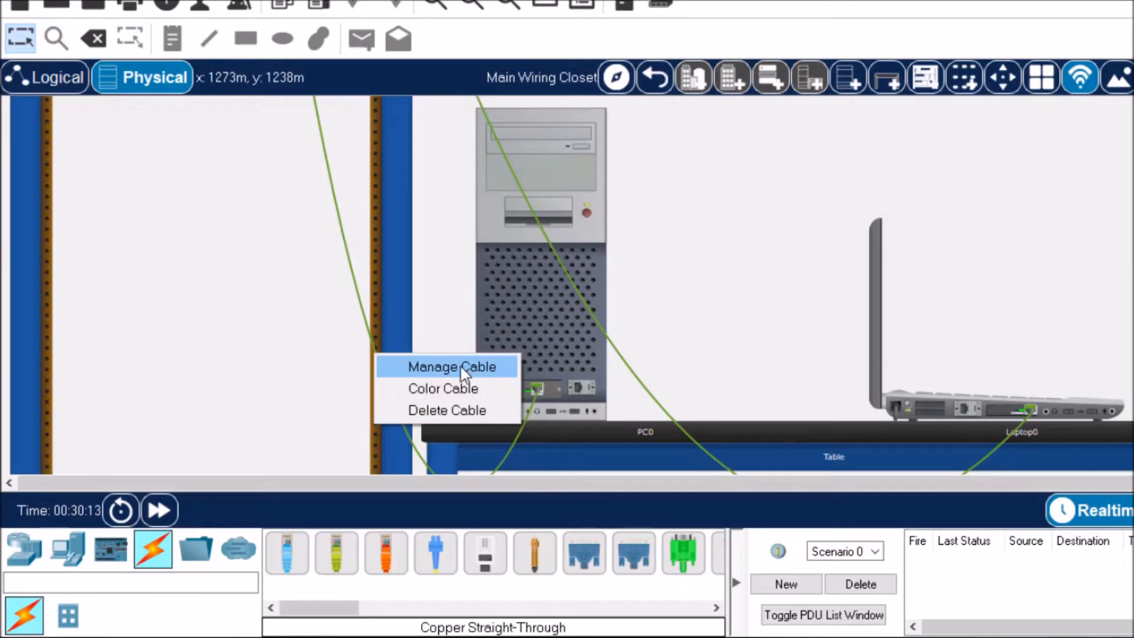
click(428, 359)
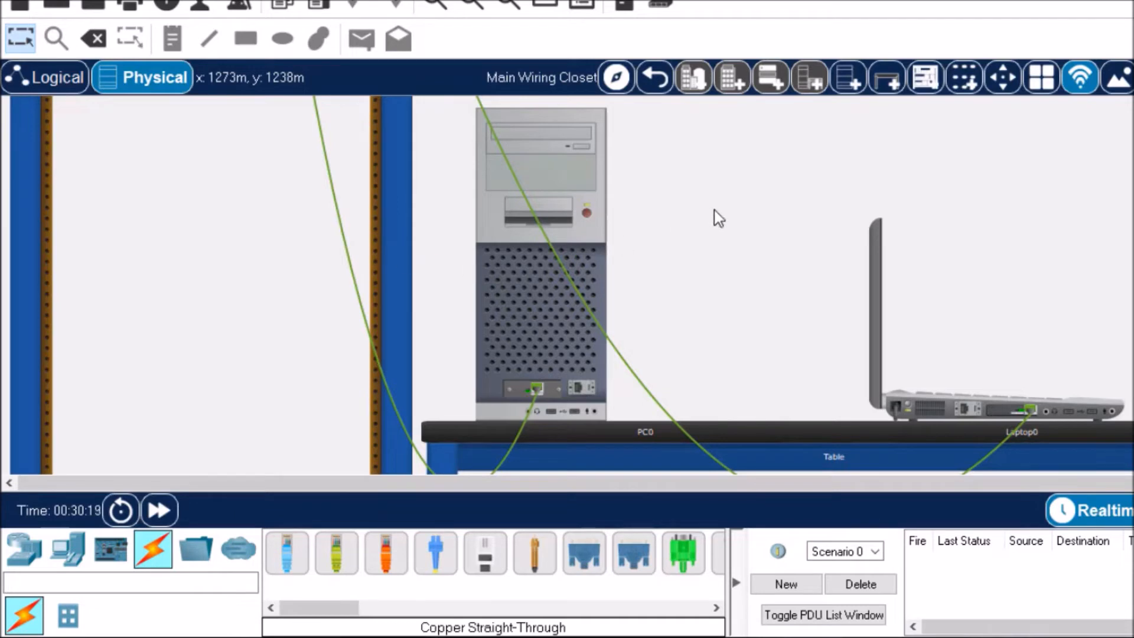
scroll(715, 211, up, 10)
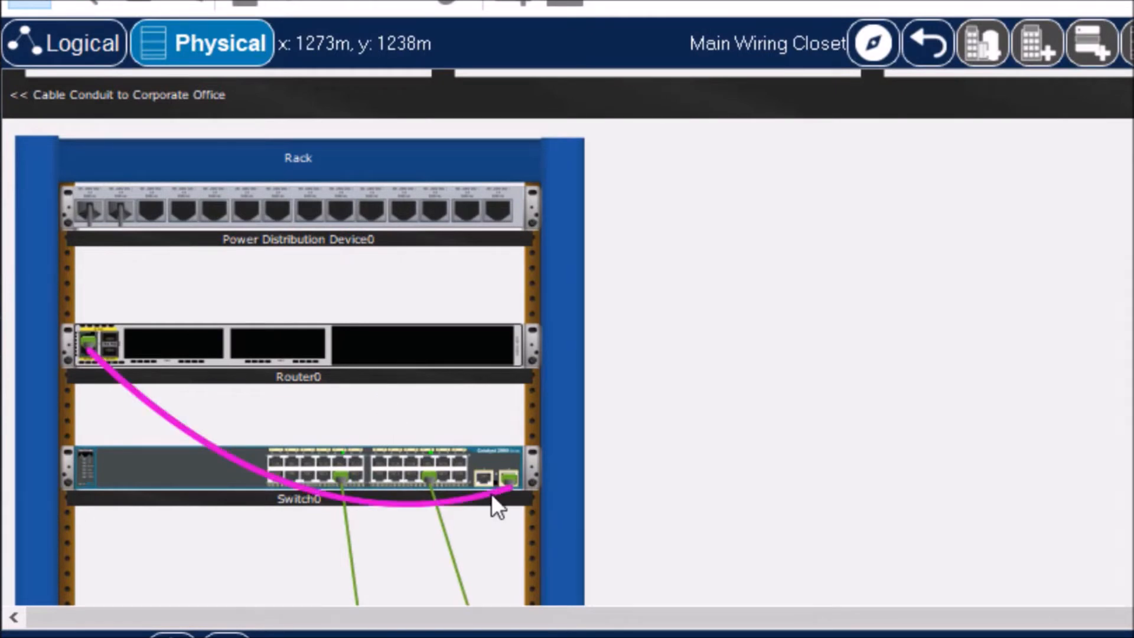
Step: Manage all cables on the rack switch, and unmanage them again
right_click(493, 460)
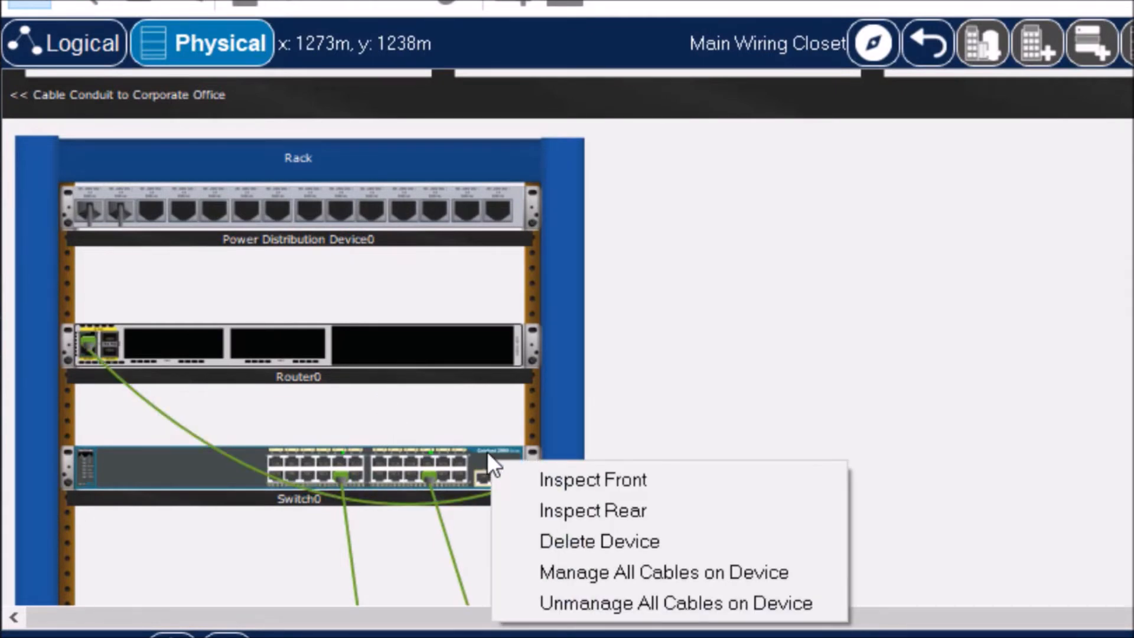
click(599, 571)
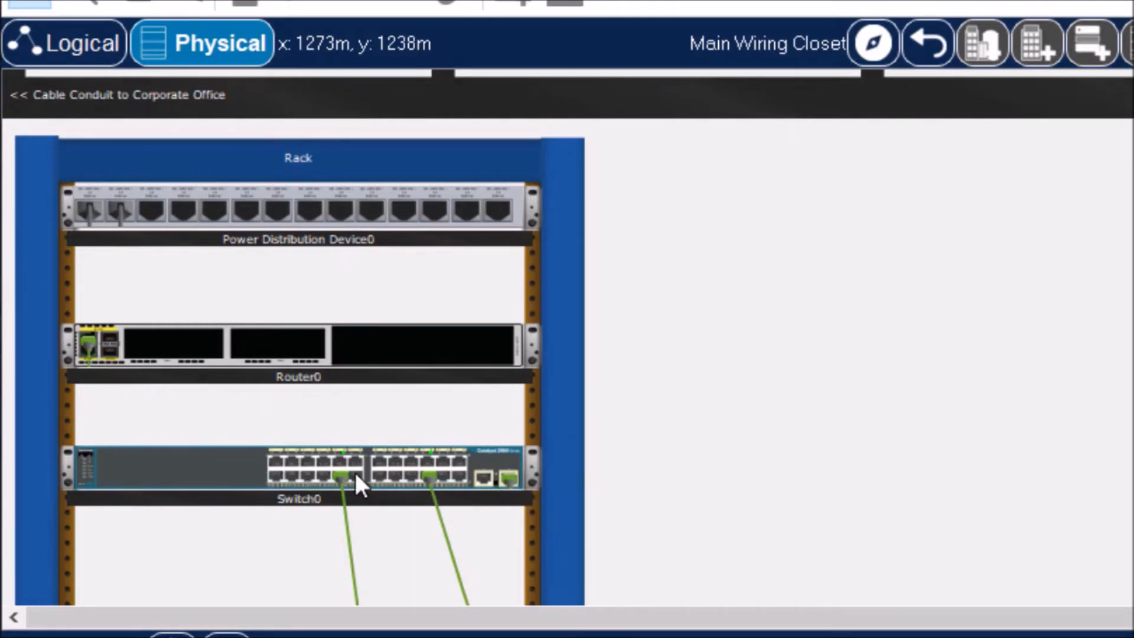
click(133, 377)
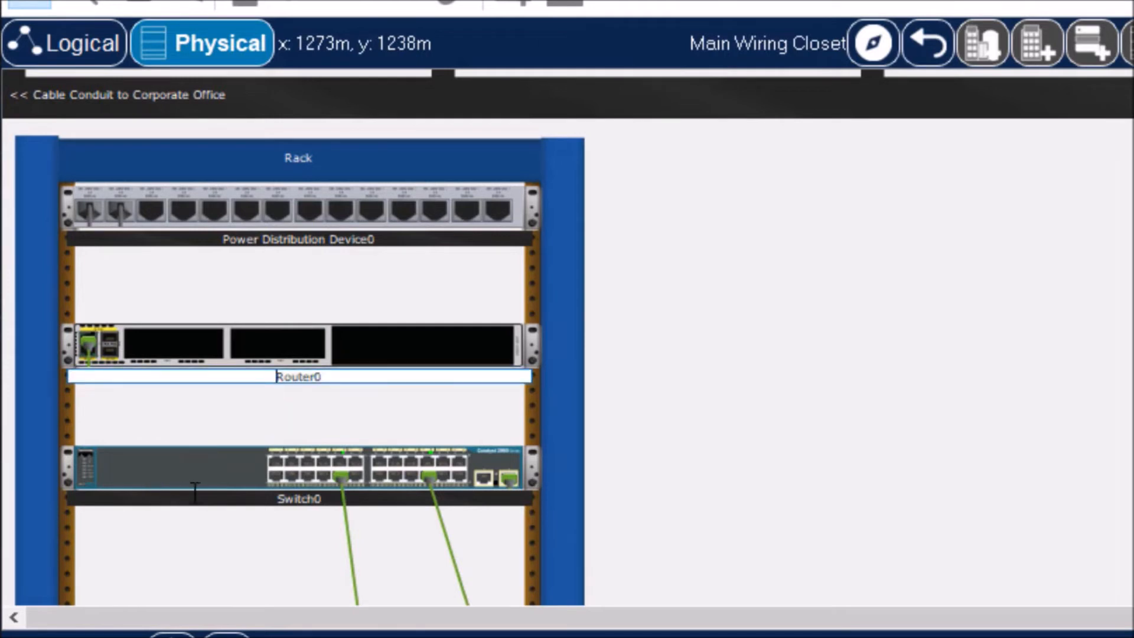
click(559, 426)
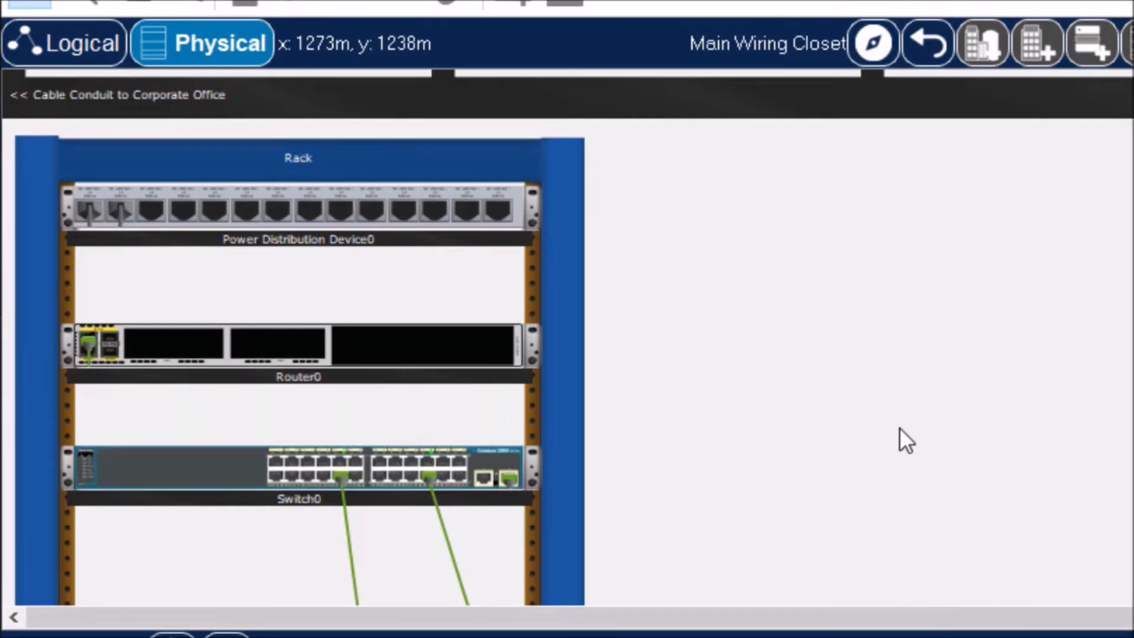
right_click(484, 460)
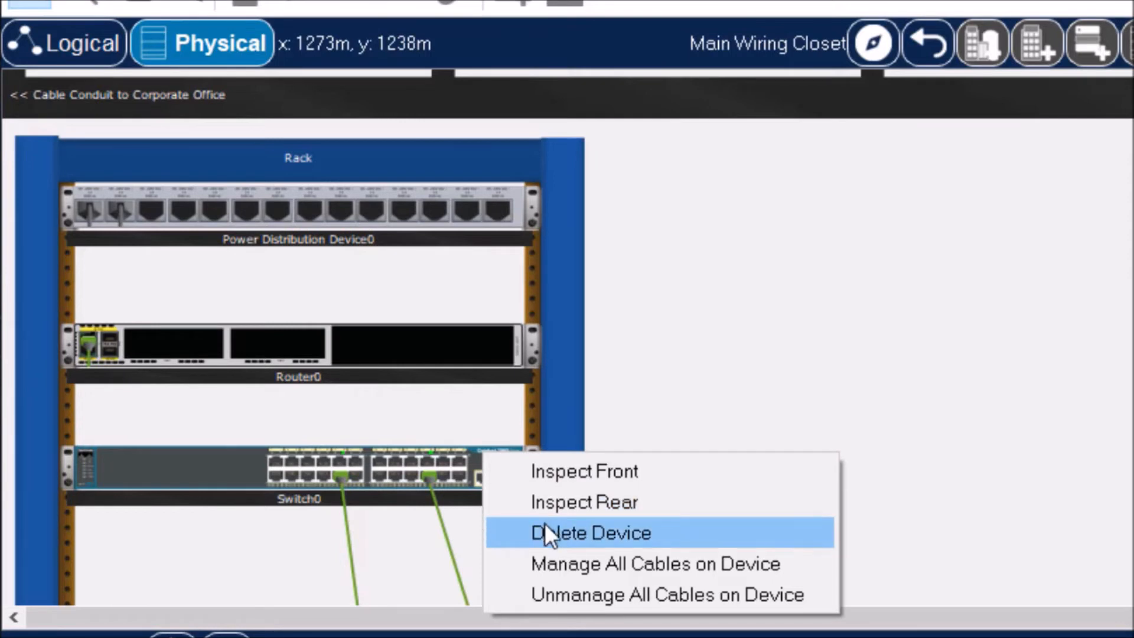
click(552, 592)
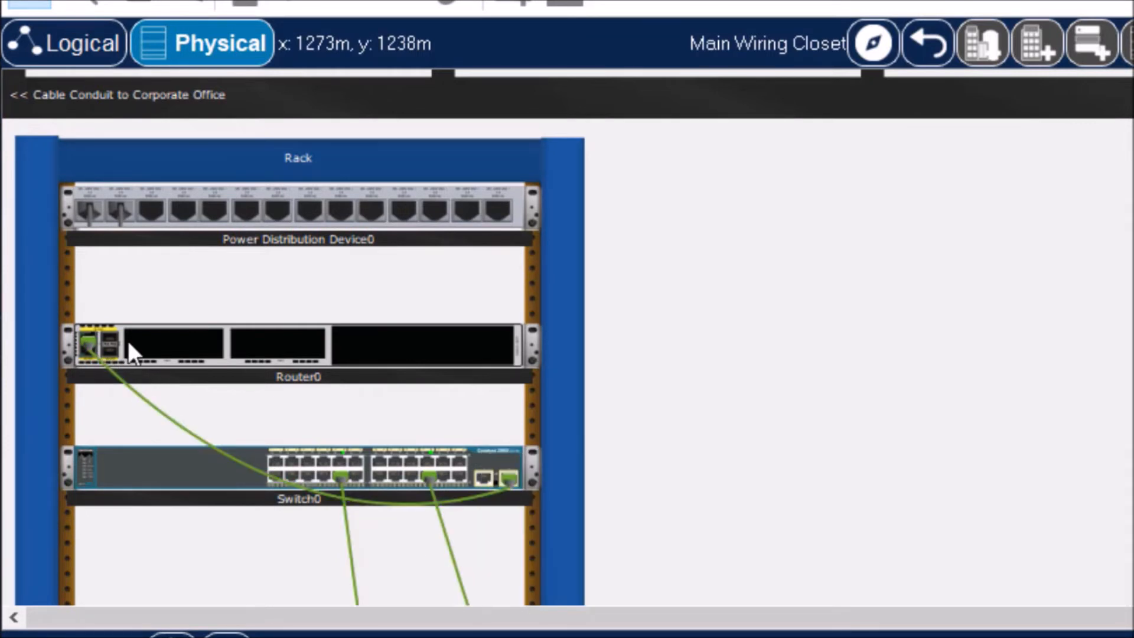
Step: Inspect the front of the switch at higher magnification, checking its cabled FastEthernet and Gigabit ports, and close the view
mouse_move(223, 448)
right_click(501, 466)
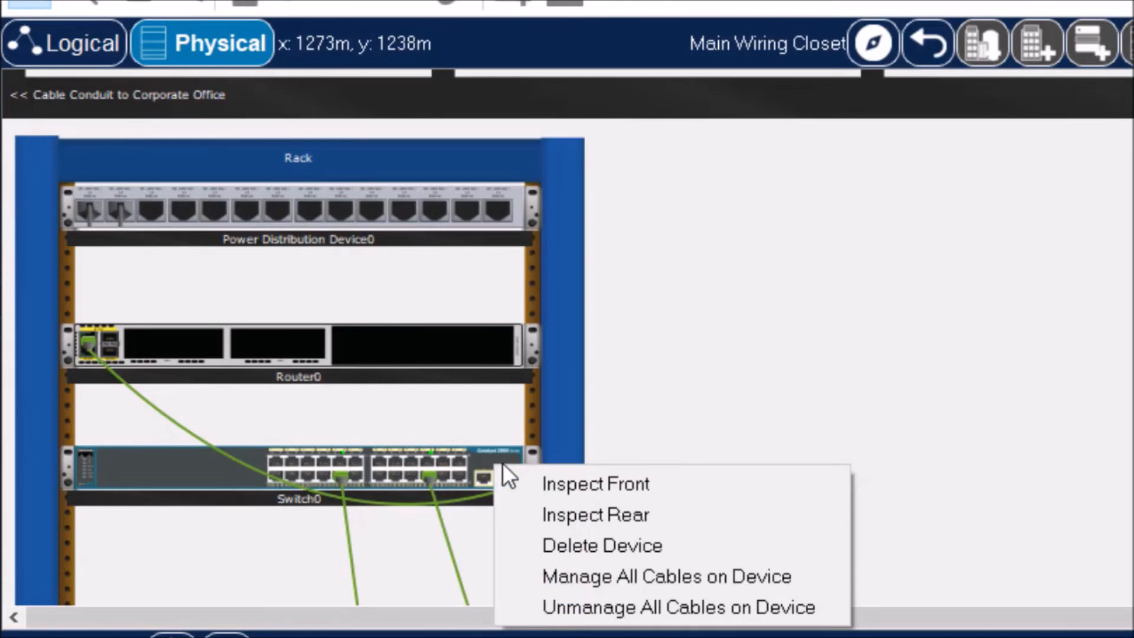
click(610, 483)
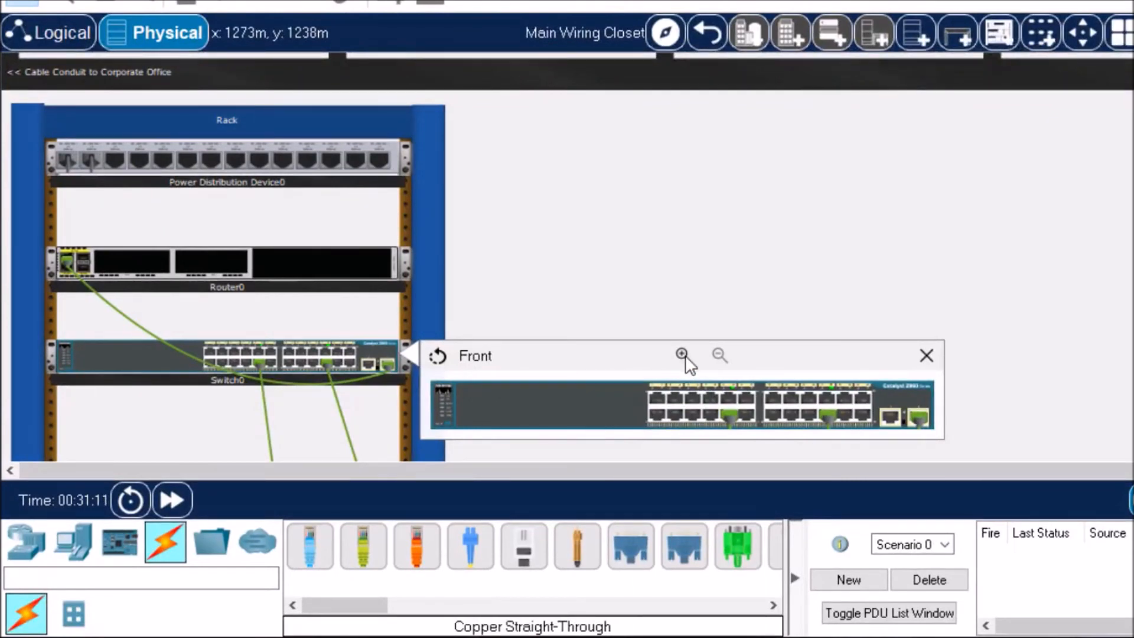
click(683, 353)
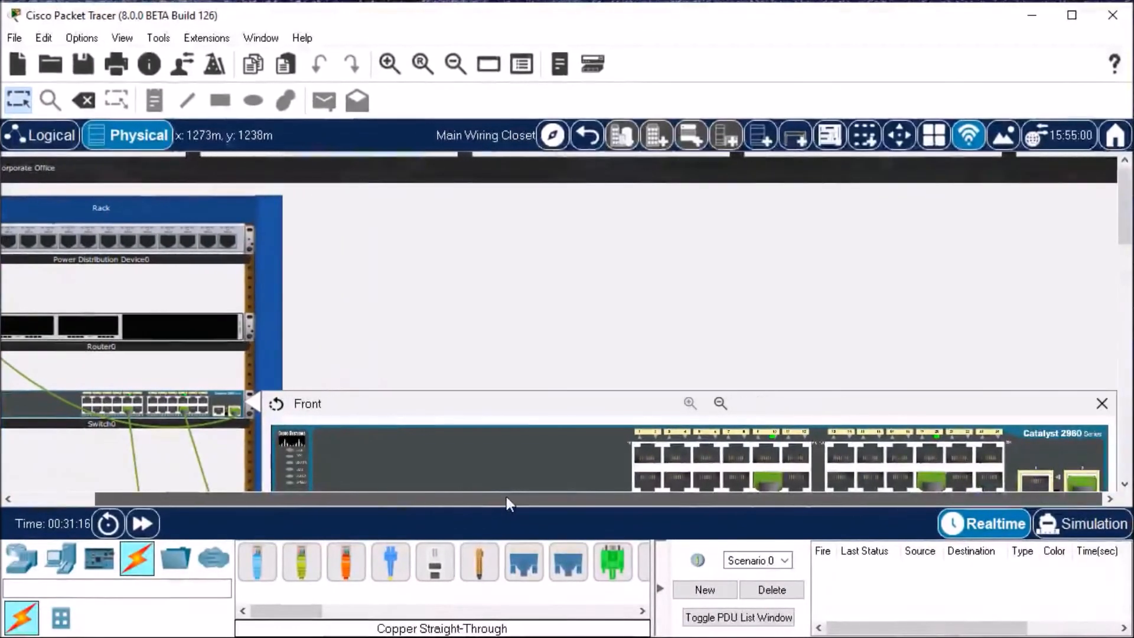
scroll(1114, 276, down, 2)
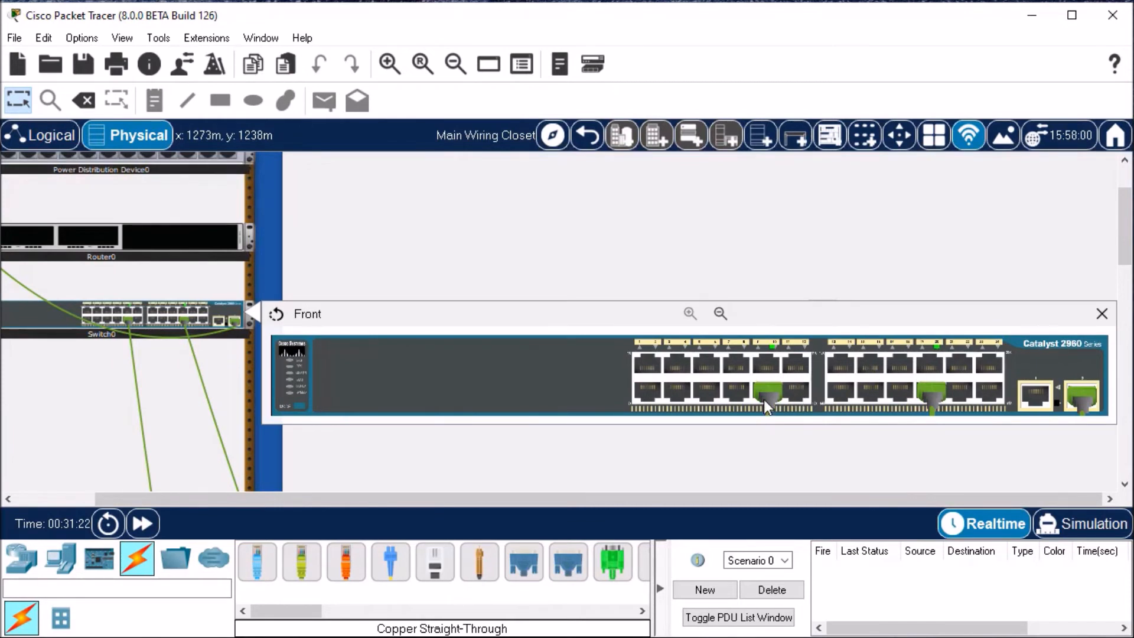
mouse_move(766, 401)
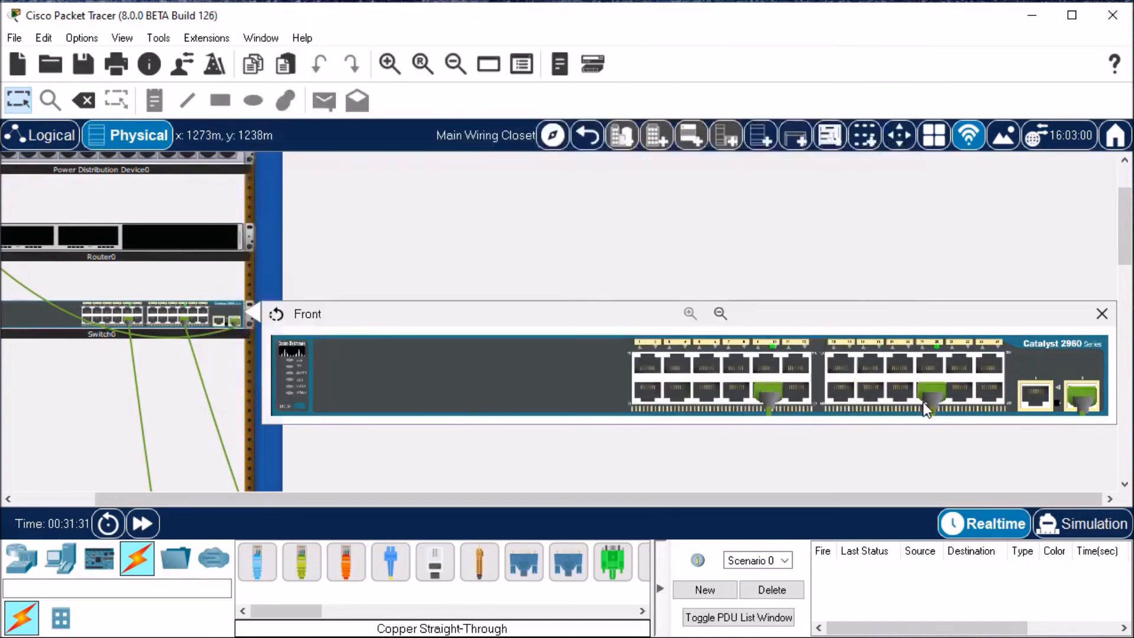
mouse_move(932, 400)
mouse_move(1077, 397)
click(1101, 315)
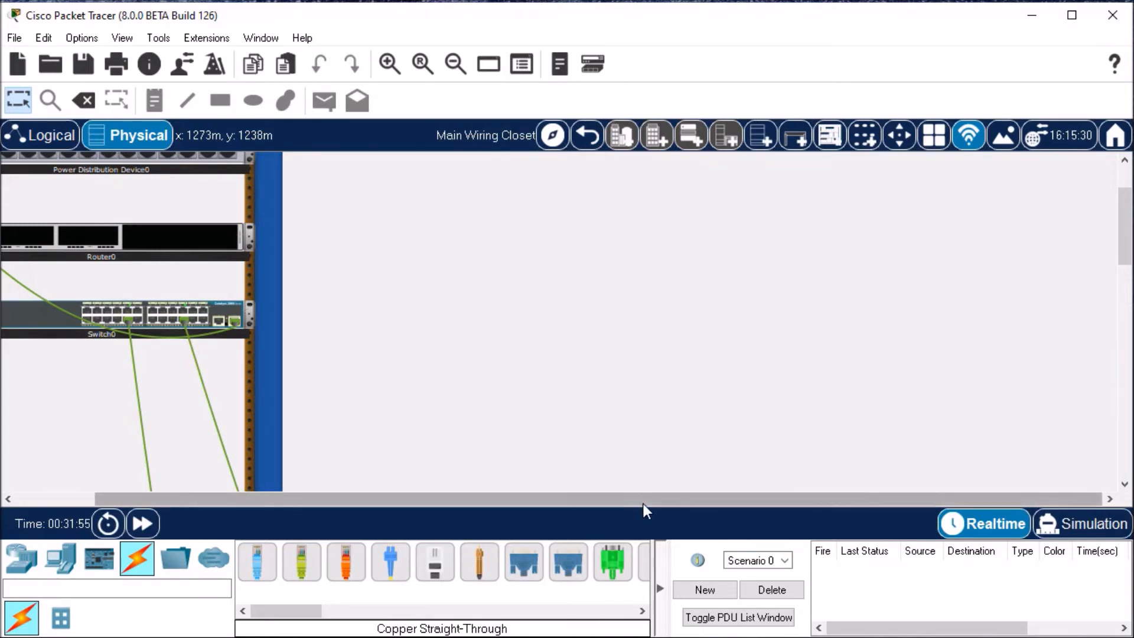
Step: Inspect the rear of the switch at higher magnification, including its console port and power connection, and close the view
drag(643, 504, 414, 477)
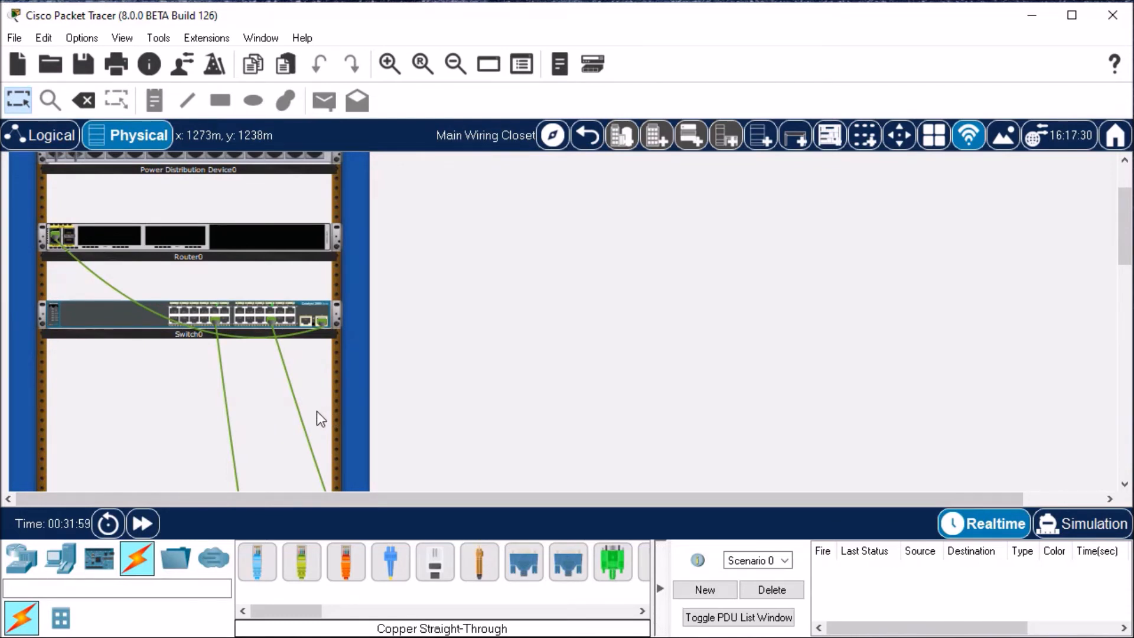
right_click(317, 311)
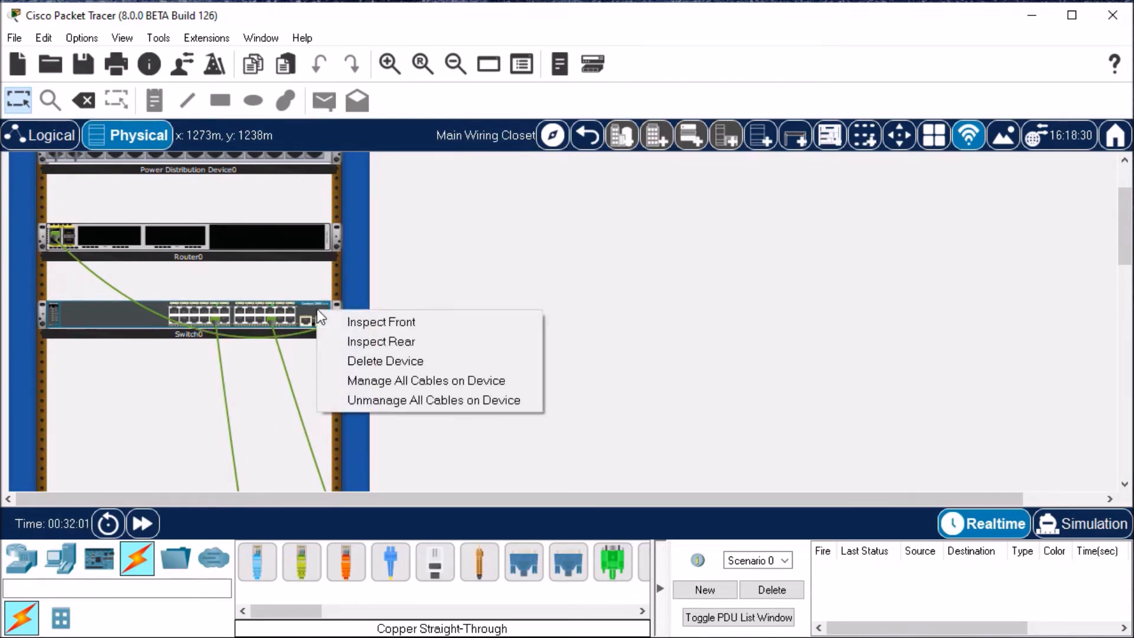
click(417, 345)
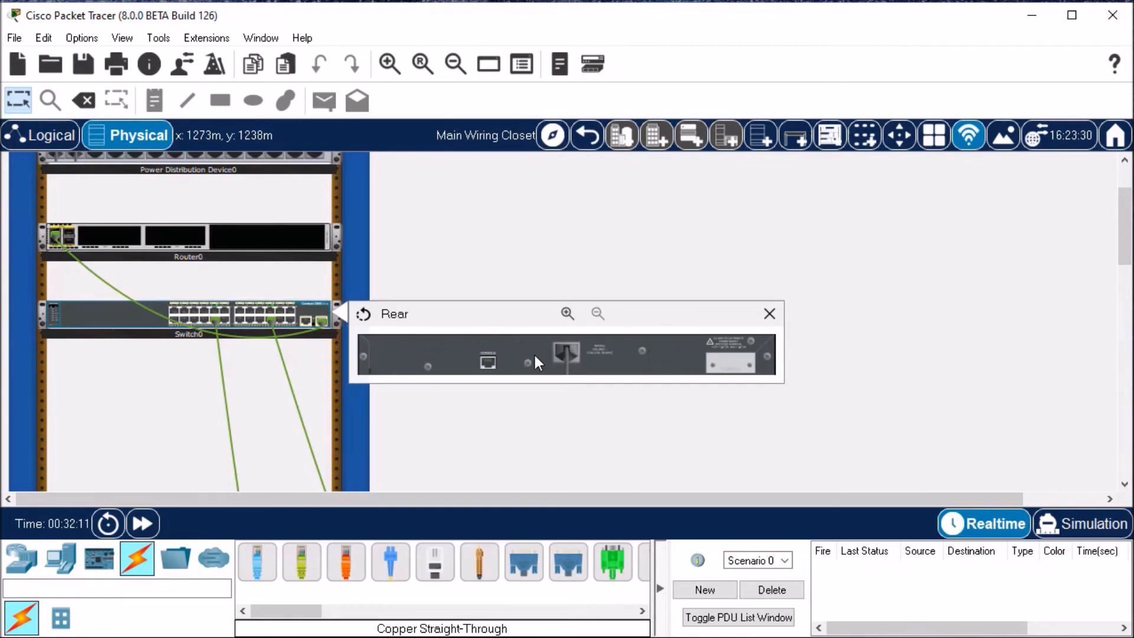
click(566, 313)
drag(452, 496, 587, 502)
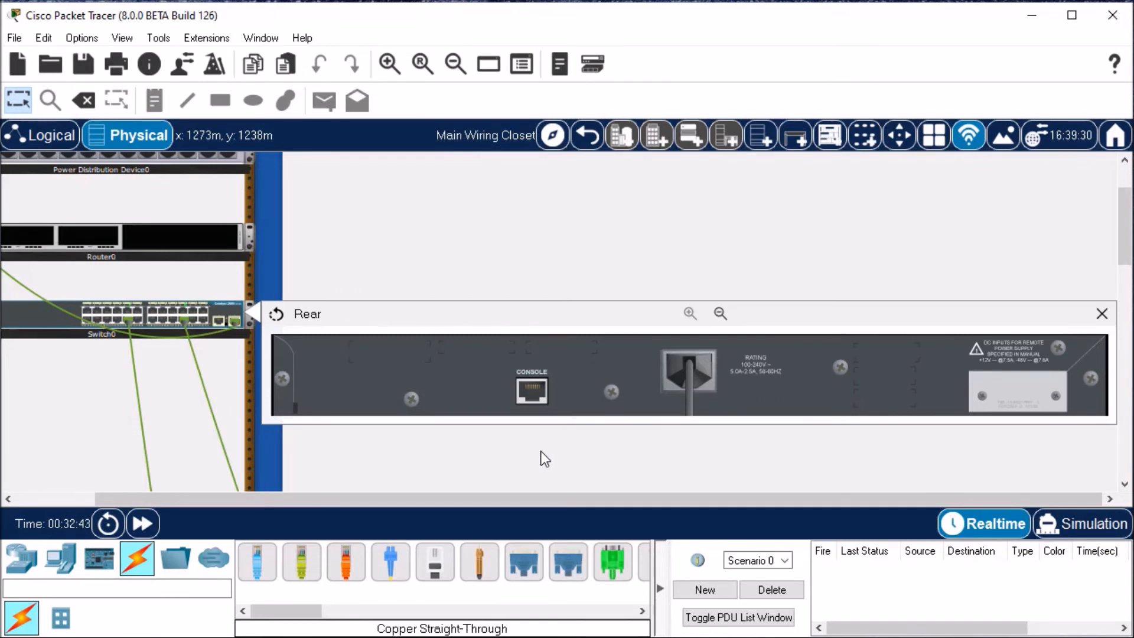
click(1102, 313)
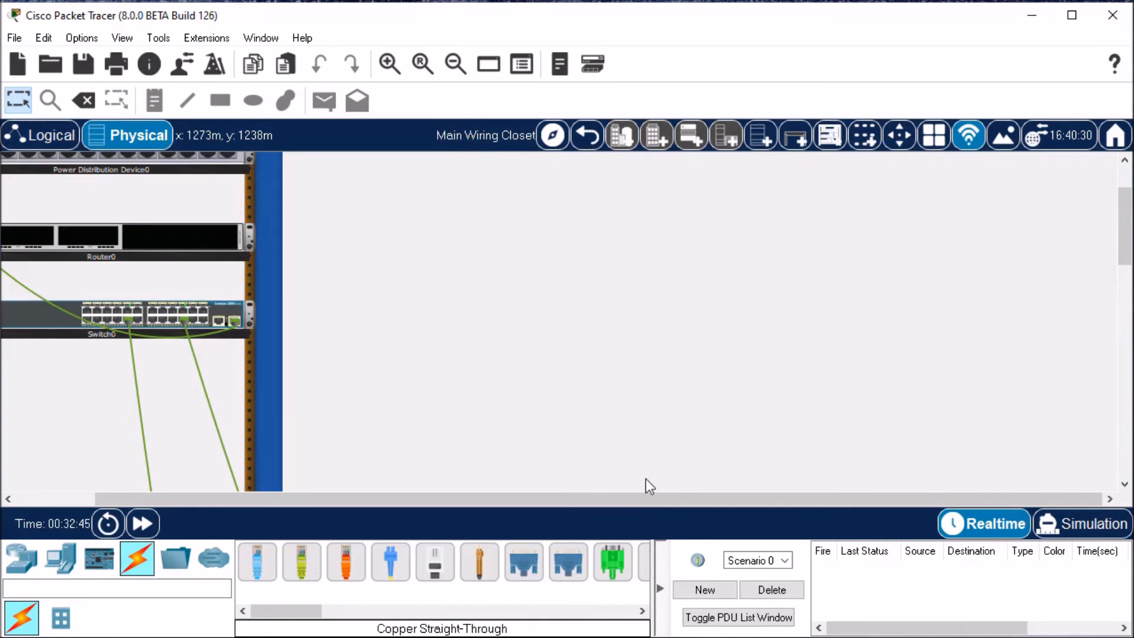
Step: Inspect the front of the router at higher magnification, including its cabled port and empty module slots, and close the view
drag(594, 499, 413, 493)
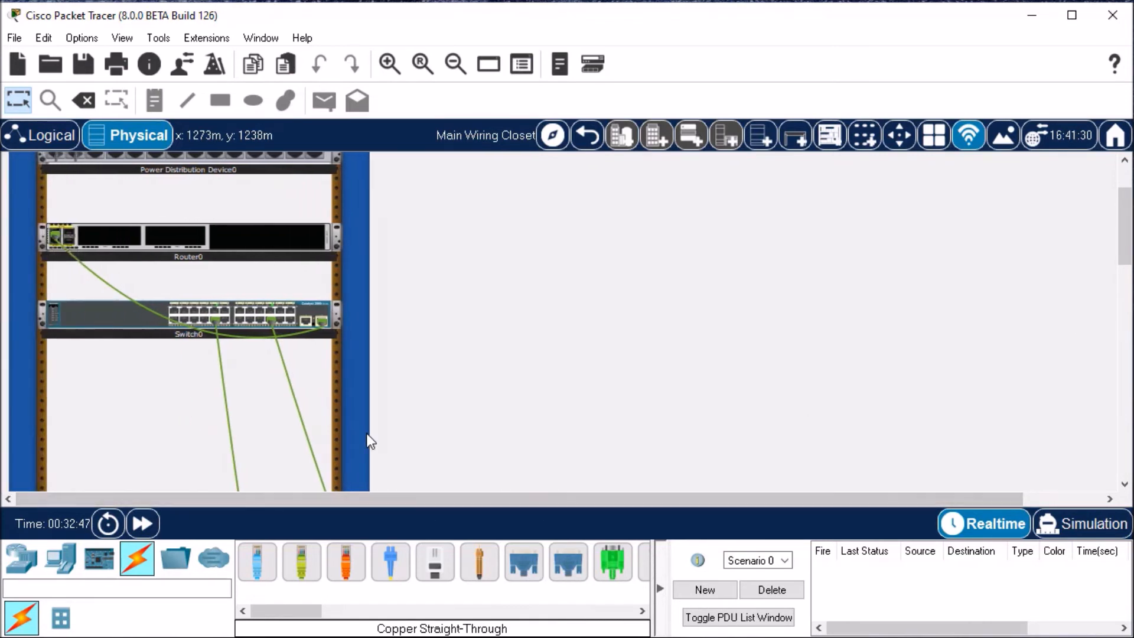
right_click(213, 247)
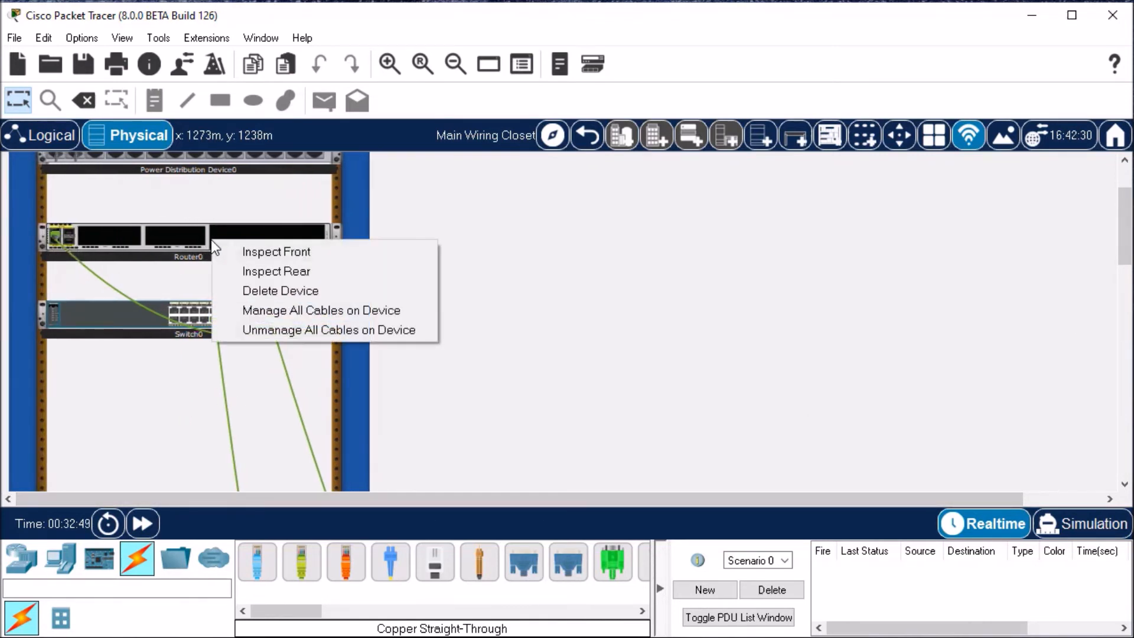
click(236, 251)
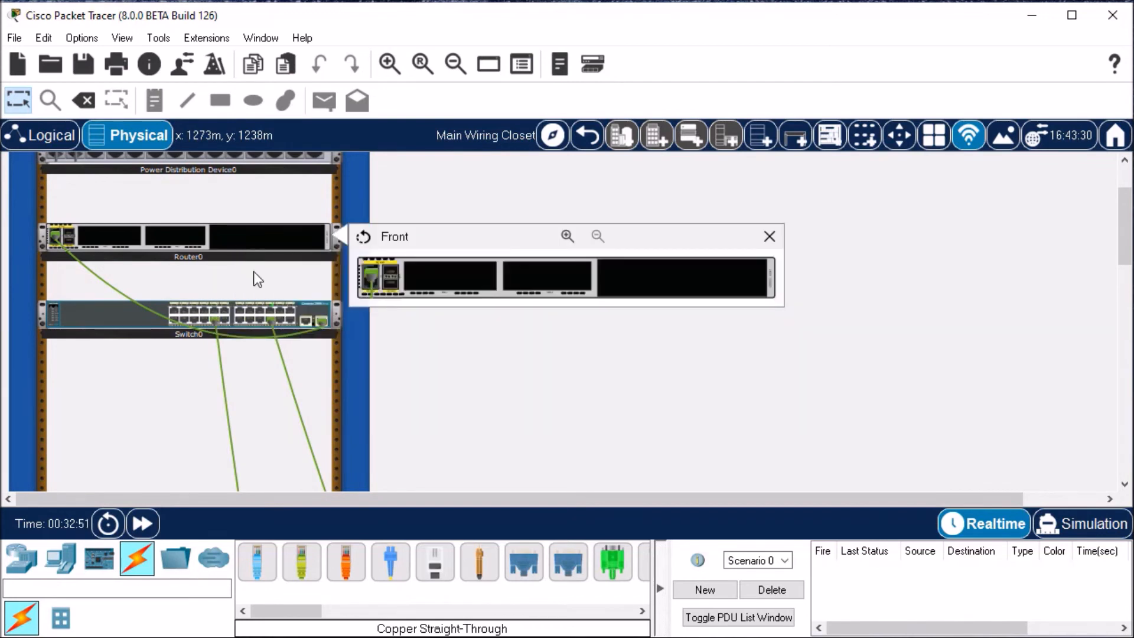
click(566, 236)
drag(495, 503, 573, 495)
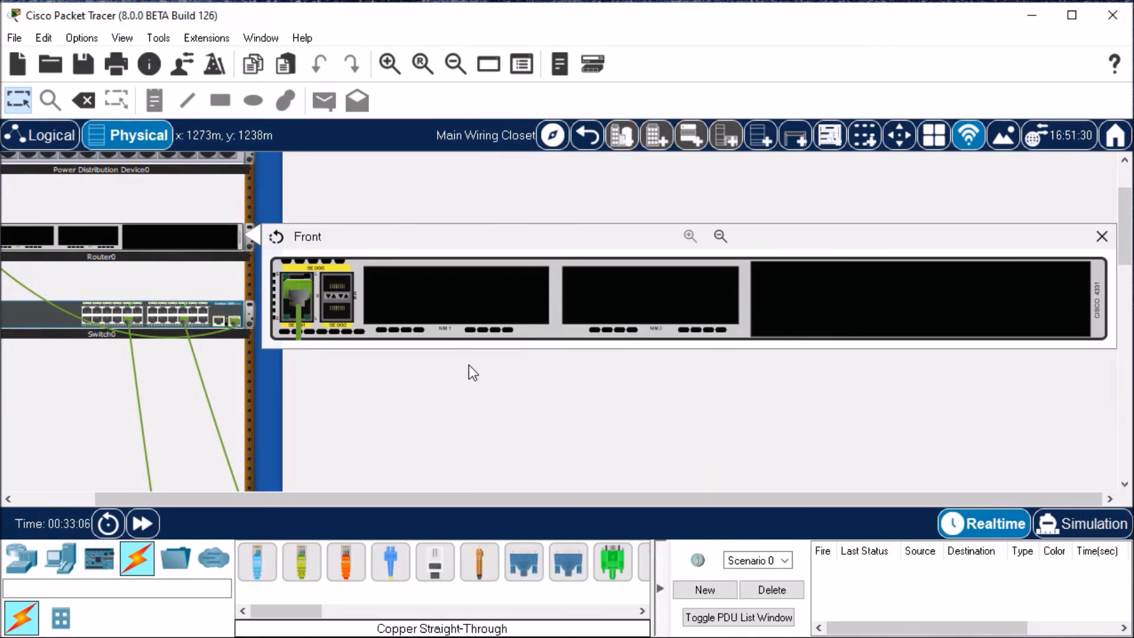
click(1103, 238)
Step: Inspect the rear of the router at higher magnification, including its console, AUX and management ports
right_click(196, 236)
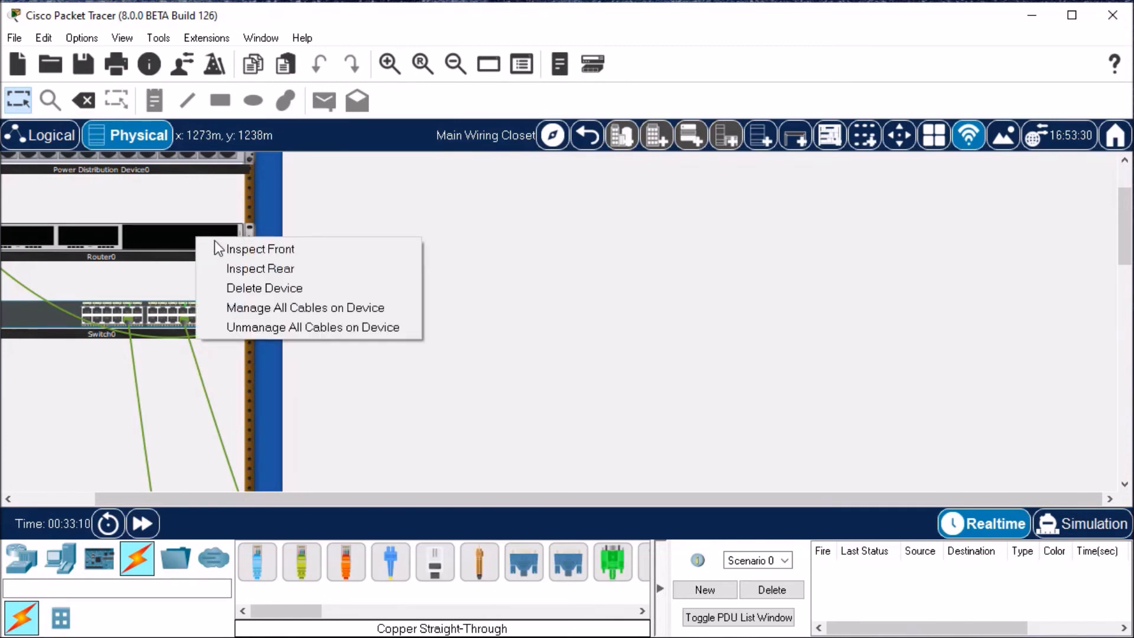
click(269, 267)
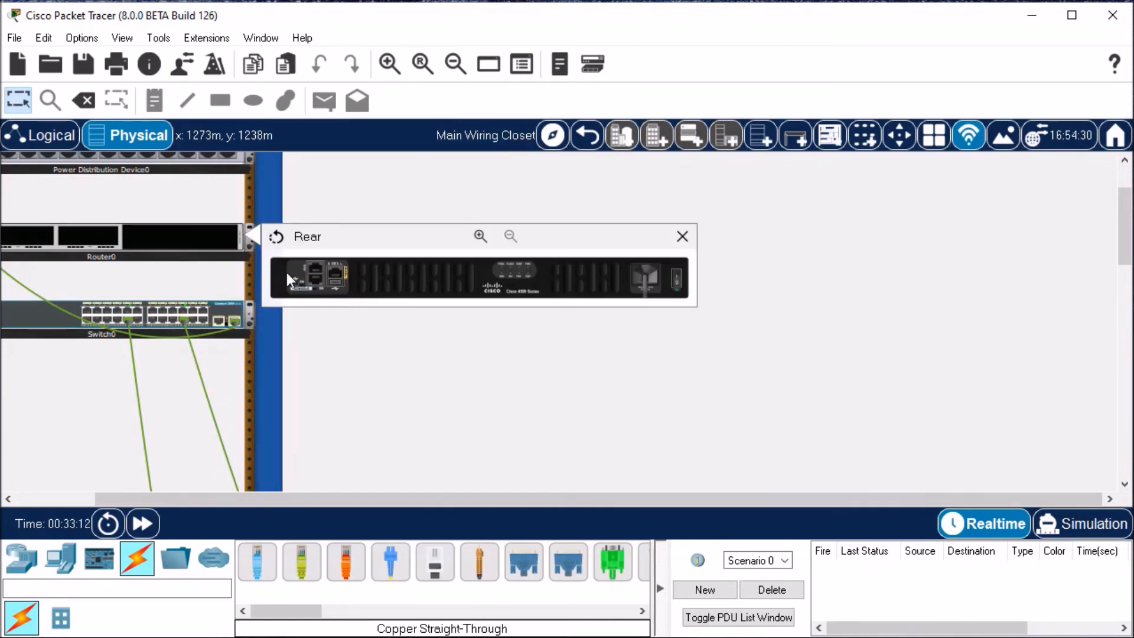
click(479, 236)
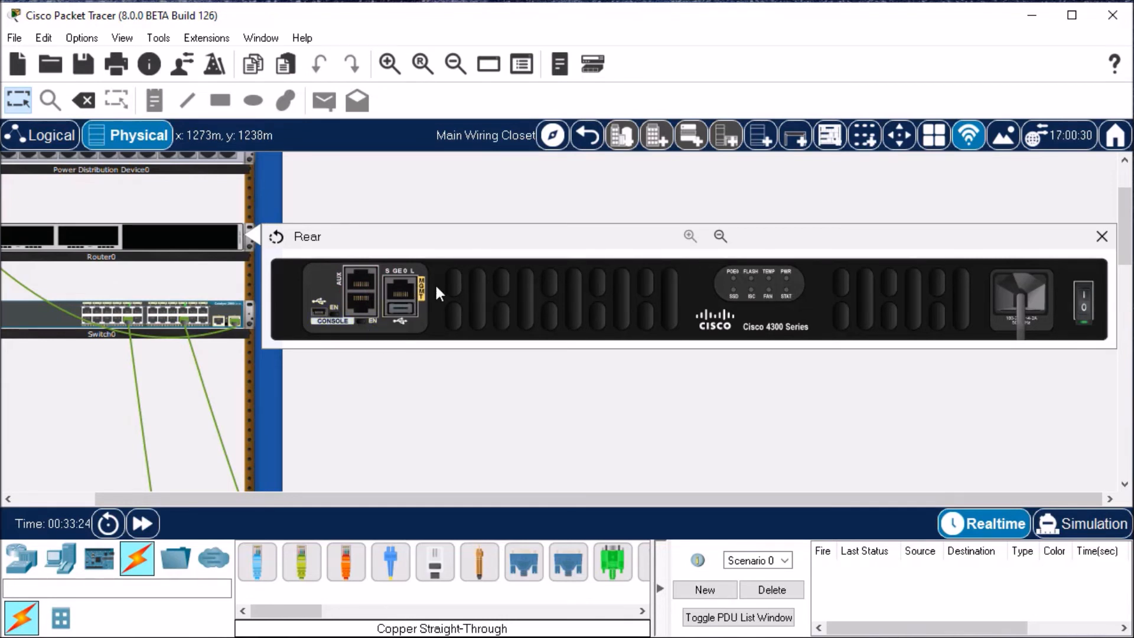
Step: Turn the router's power off and back on with the switch on its rear, and close the rear view
click(1084, 311)
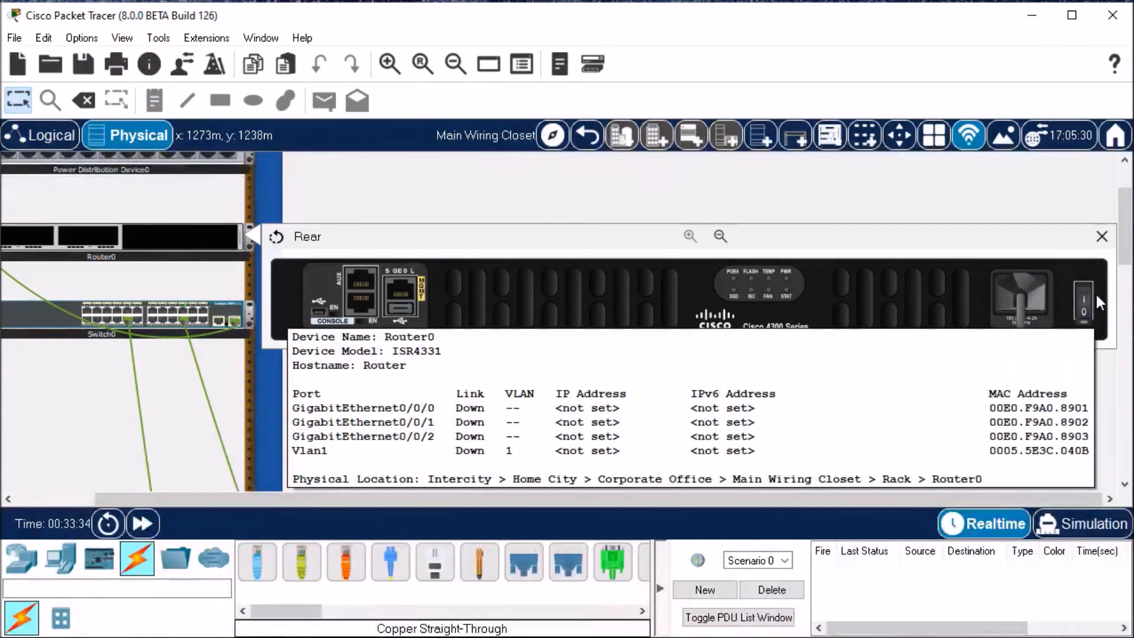
click(1084, 292)
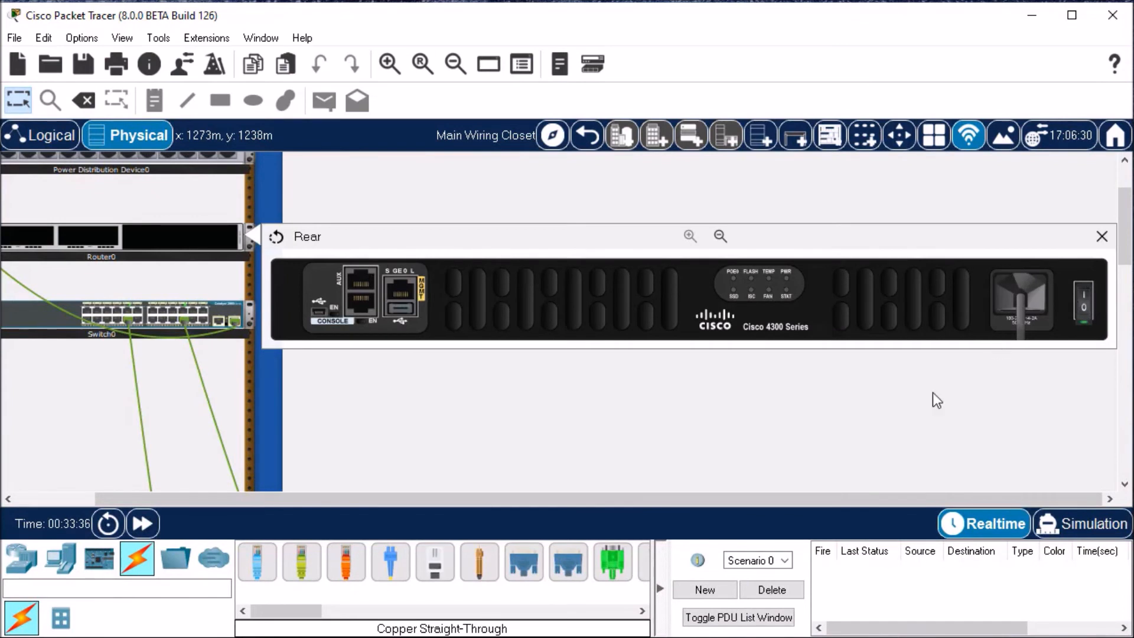
drag(851, 495, 783, 499)
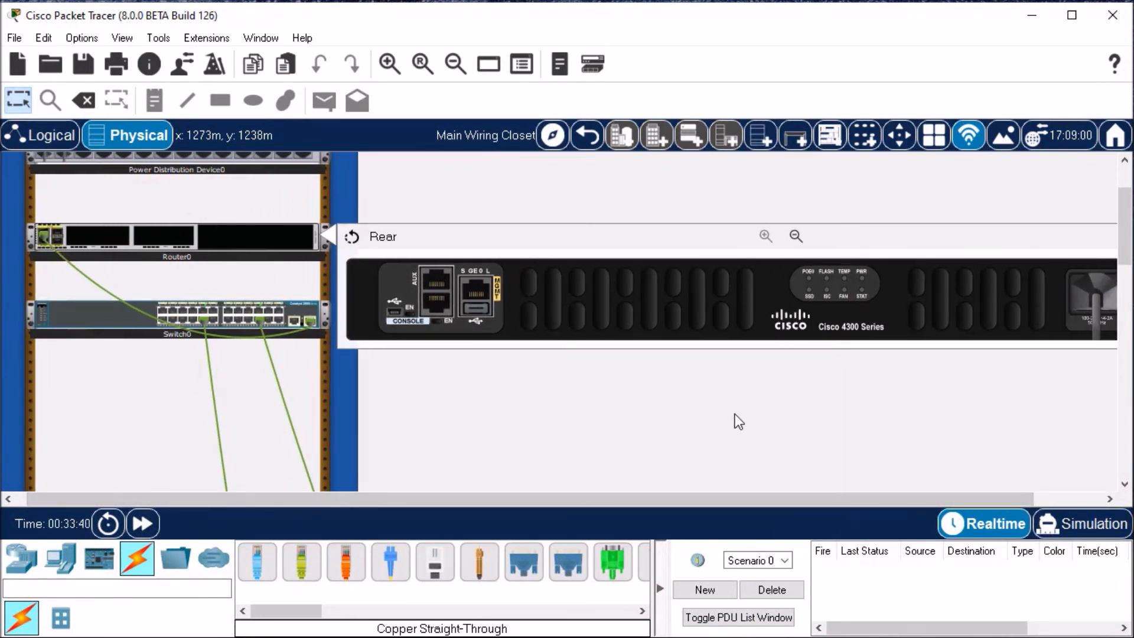
drag(687, 494, 793, 499)
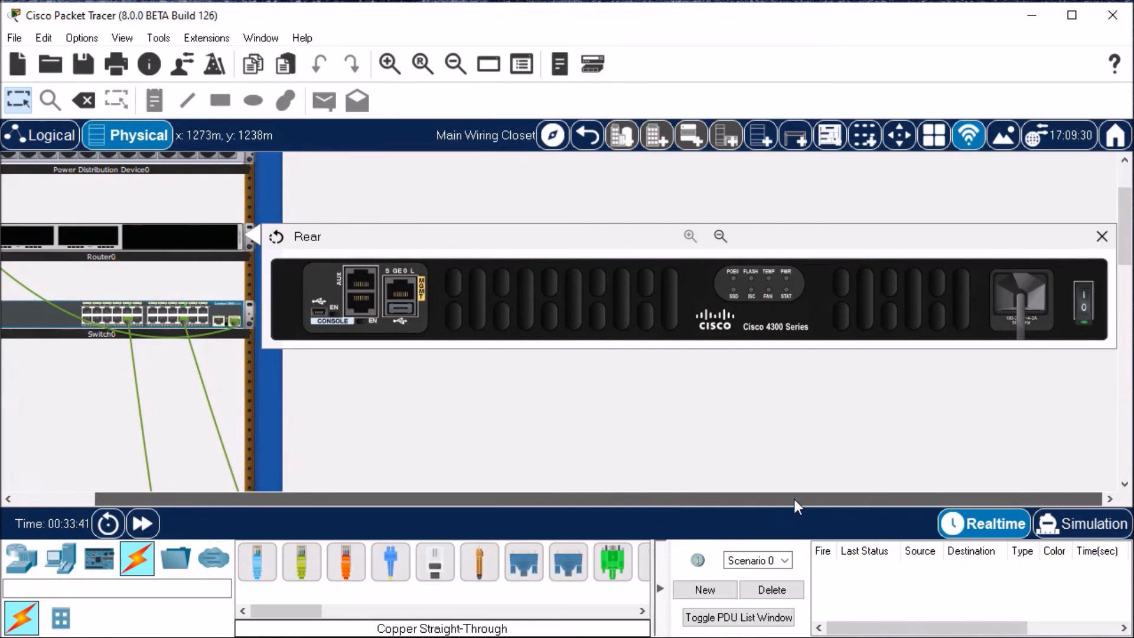
click(1103, 237)
Step: Add a Server-PT end device to the rack in the free space below the switch, and show its network port
drag(562, 494, 429, 497)
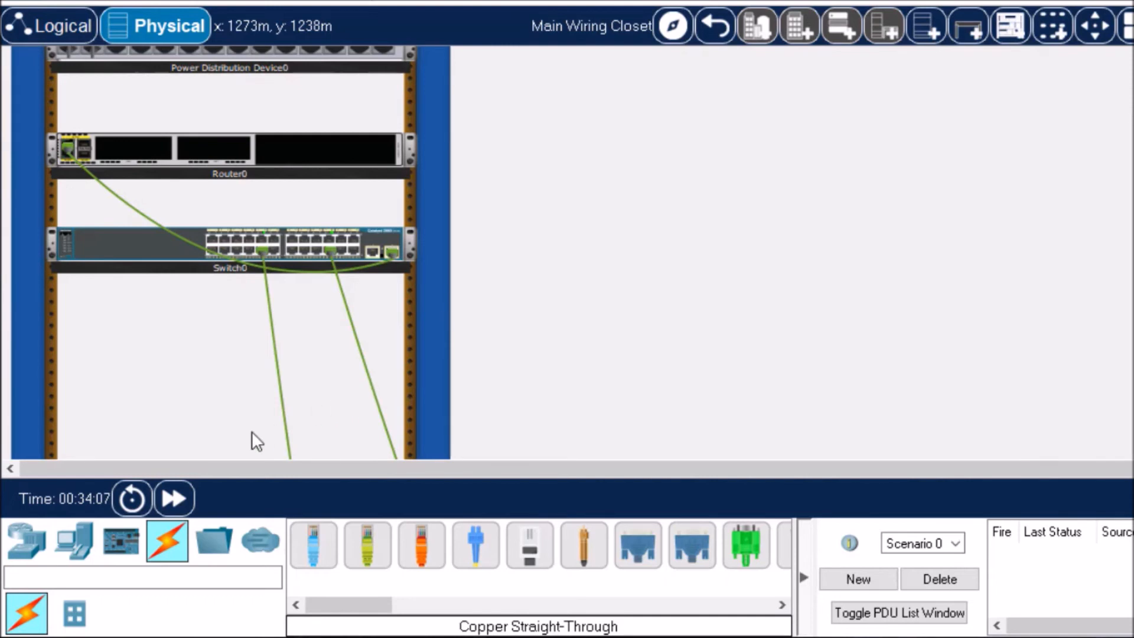
click(81, 552)
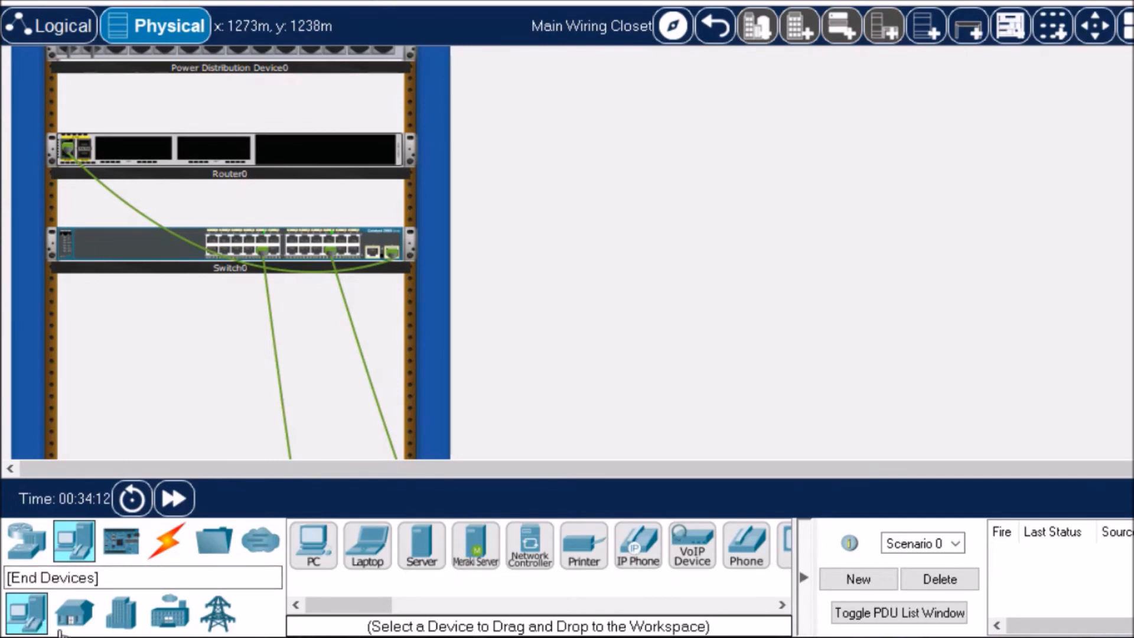
click(421, 558)
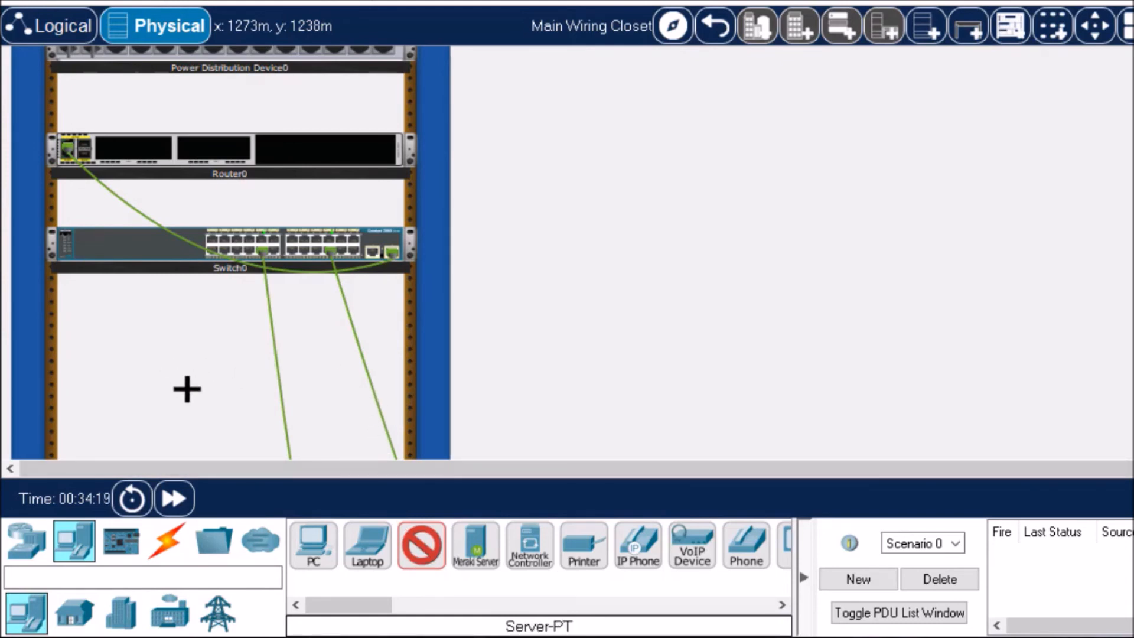
click(211, 380)
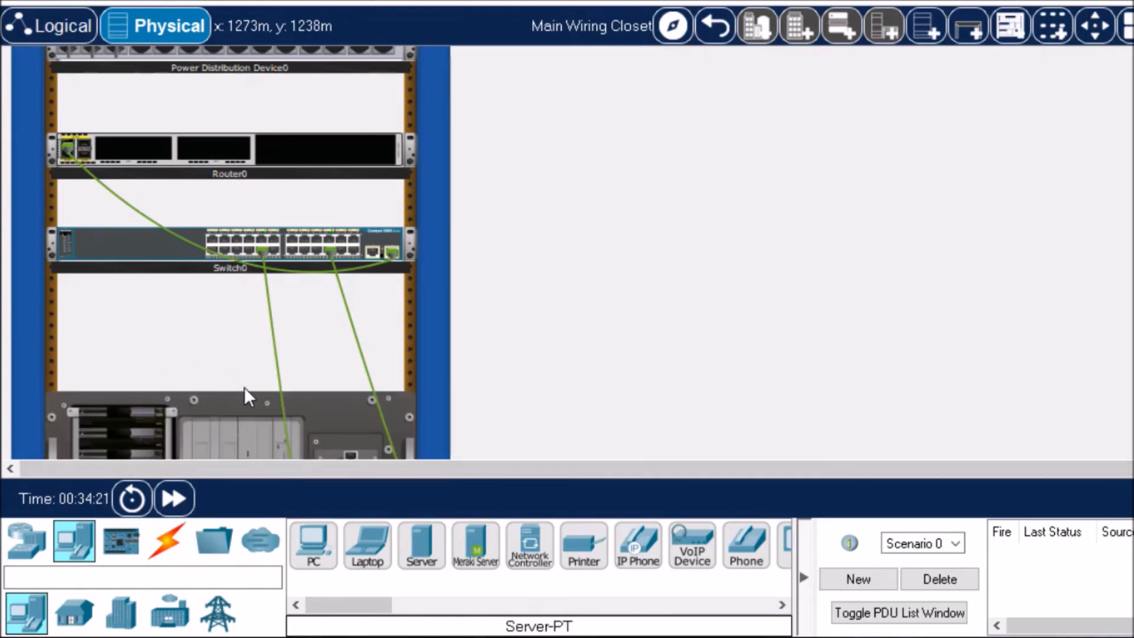
scroll(243, 388, down, 3)
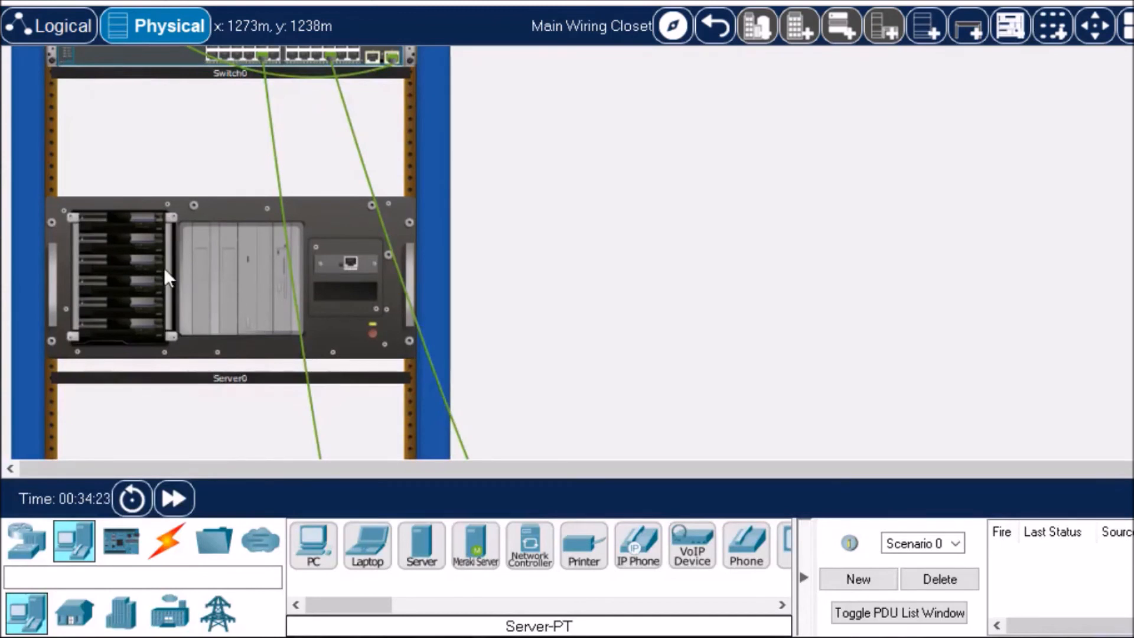
scroll(189, 222, up, 1)
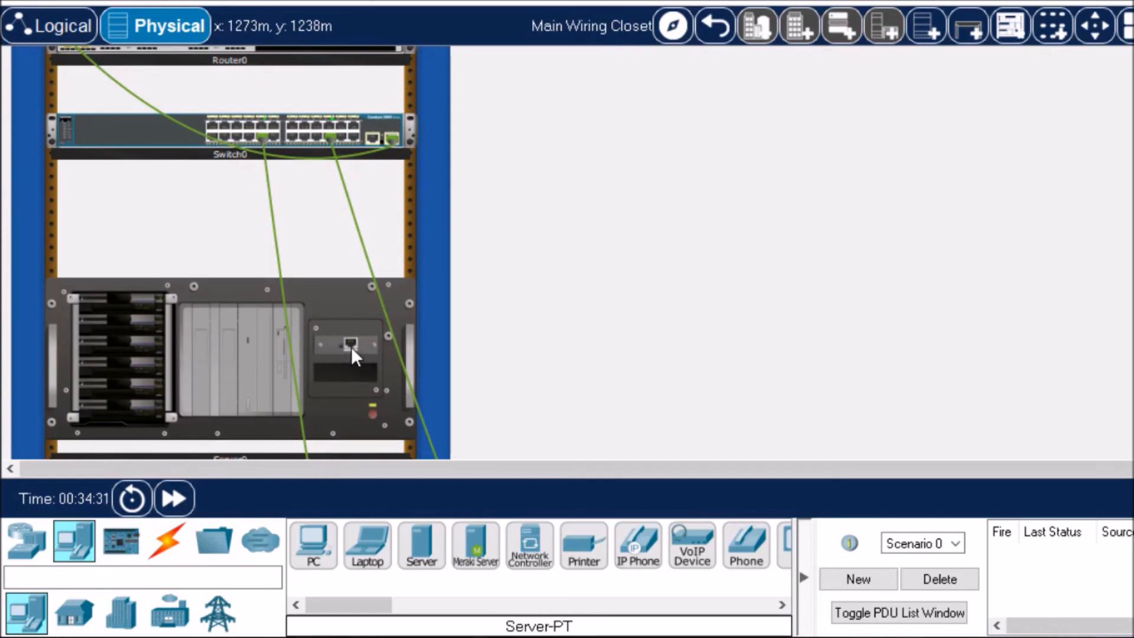
Step: Connect the server's FastEthernet0 port to the last lower-row port of the switch's 24-port block with a Copper Straight-Through cable, using the enlarged front view
click(172, 545)
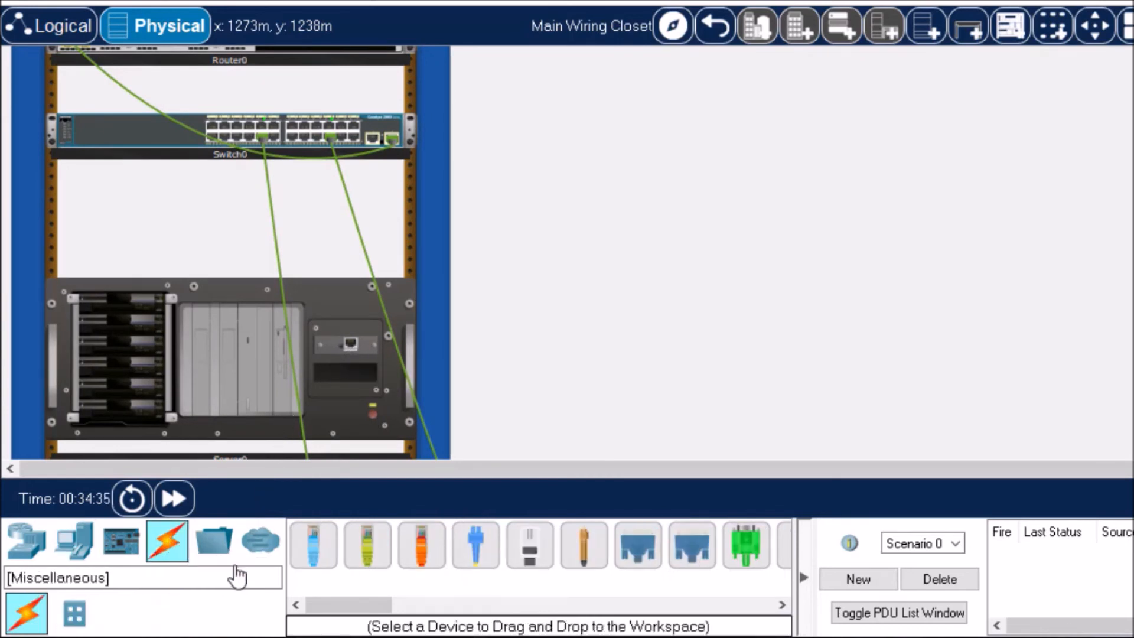
click(372, 557)
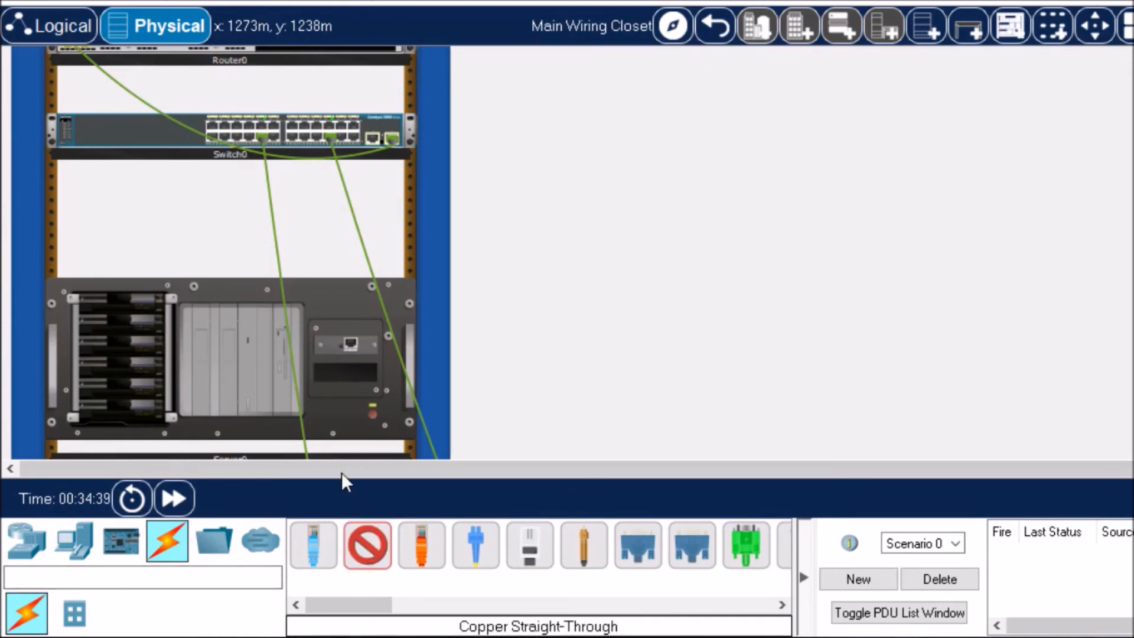
click(351, 344)
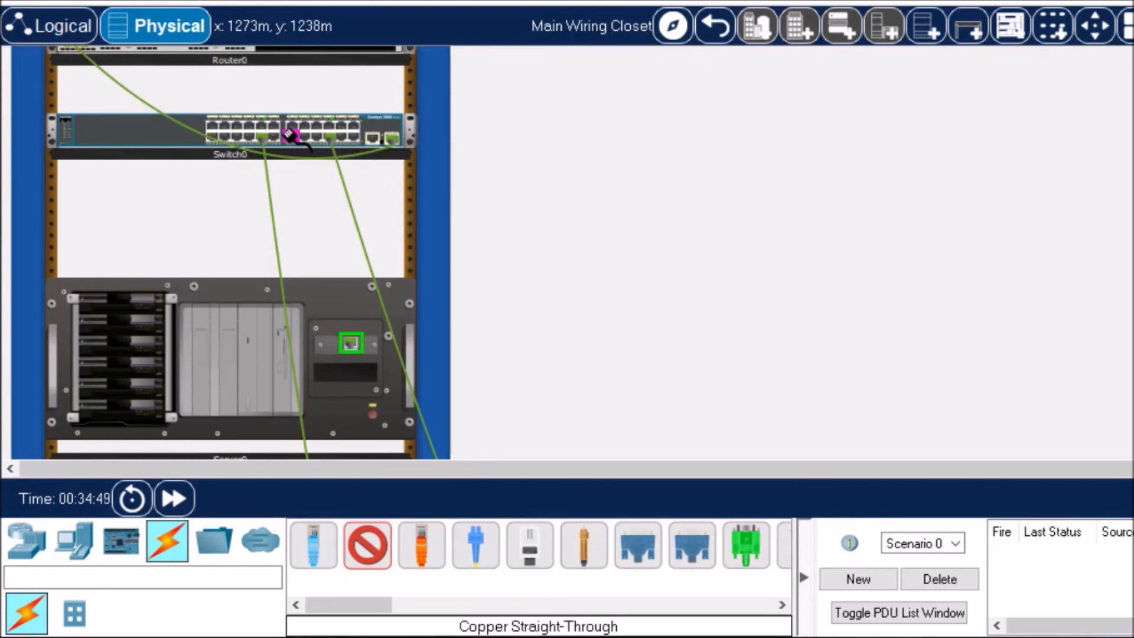
right_click(135, 141)
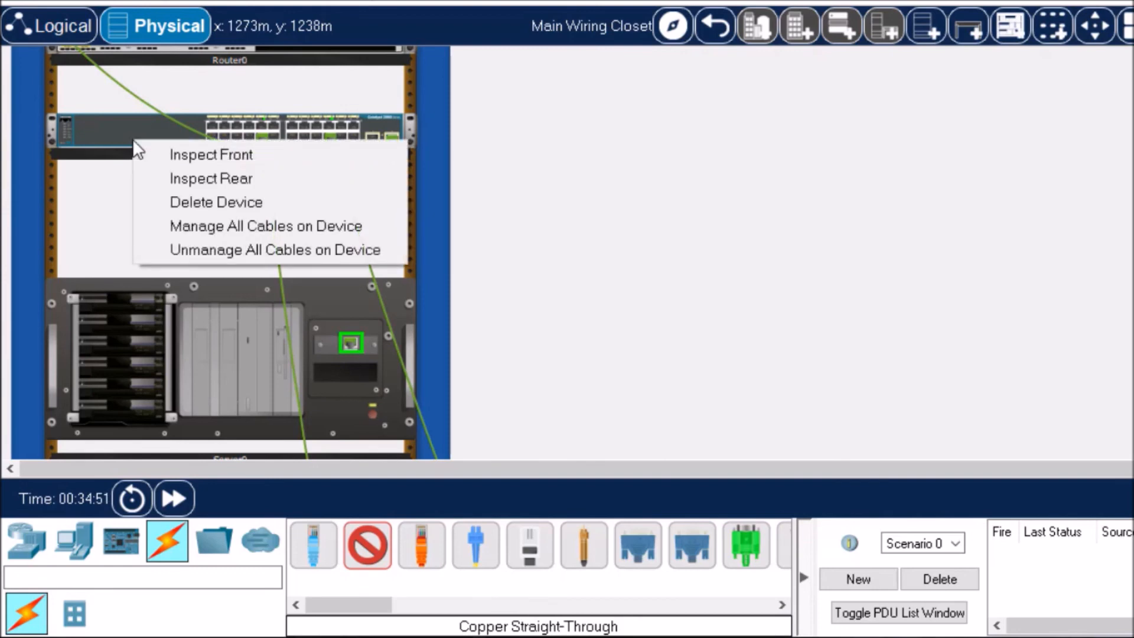
click(183, 155)
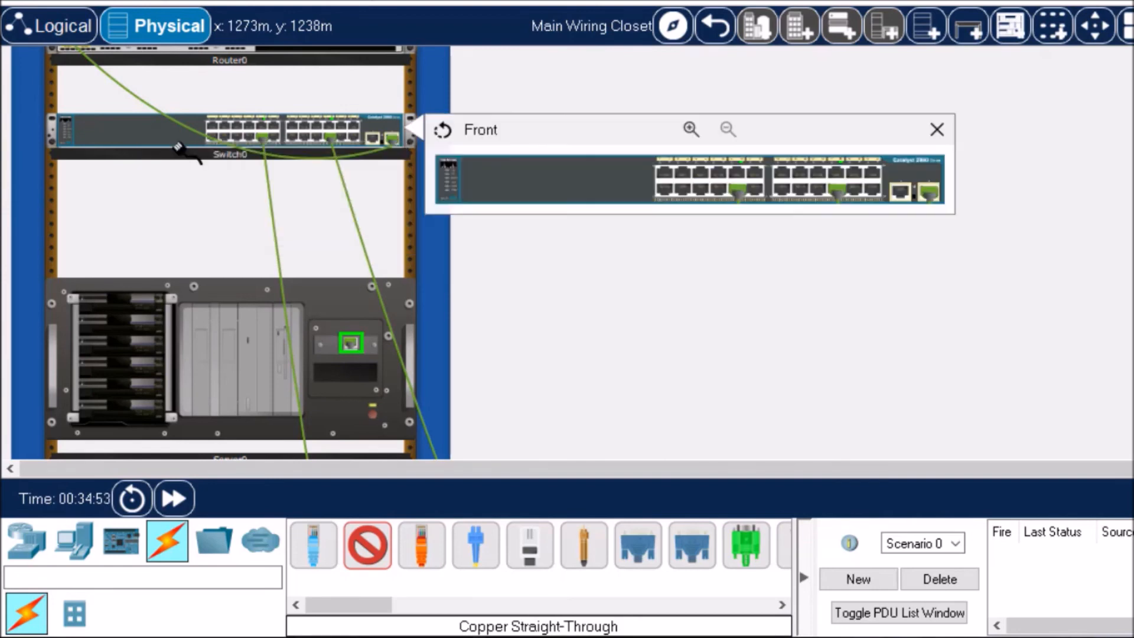
click(690, 128)
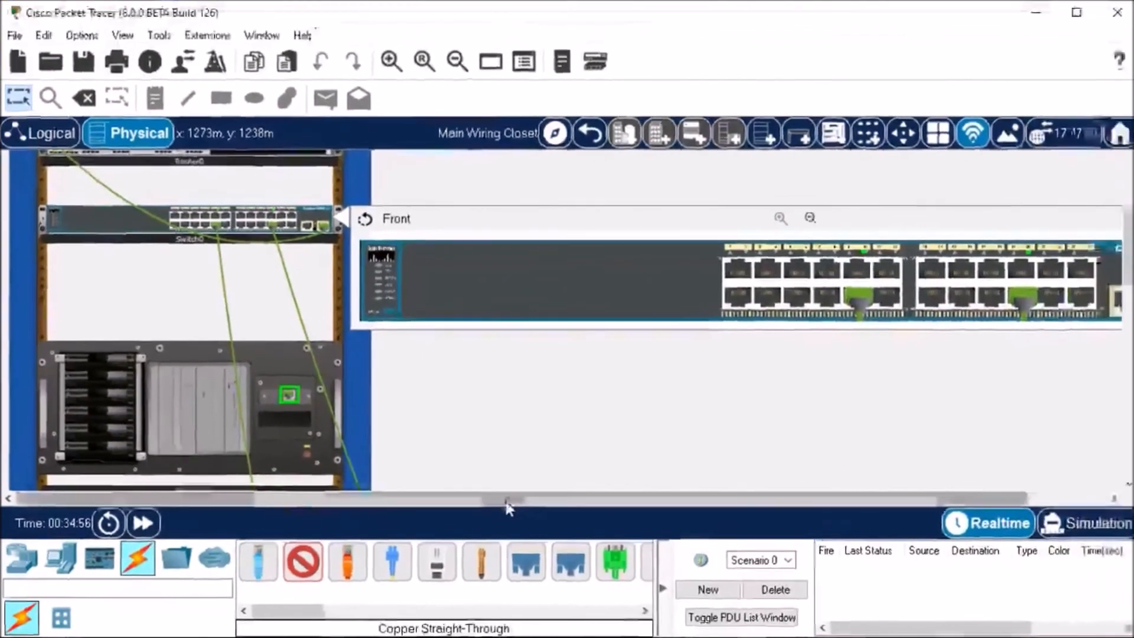
drag(506, 504, 591, 505)
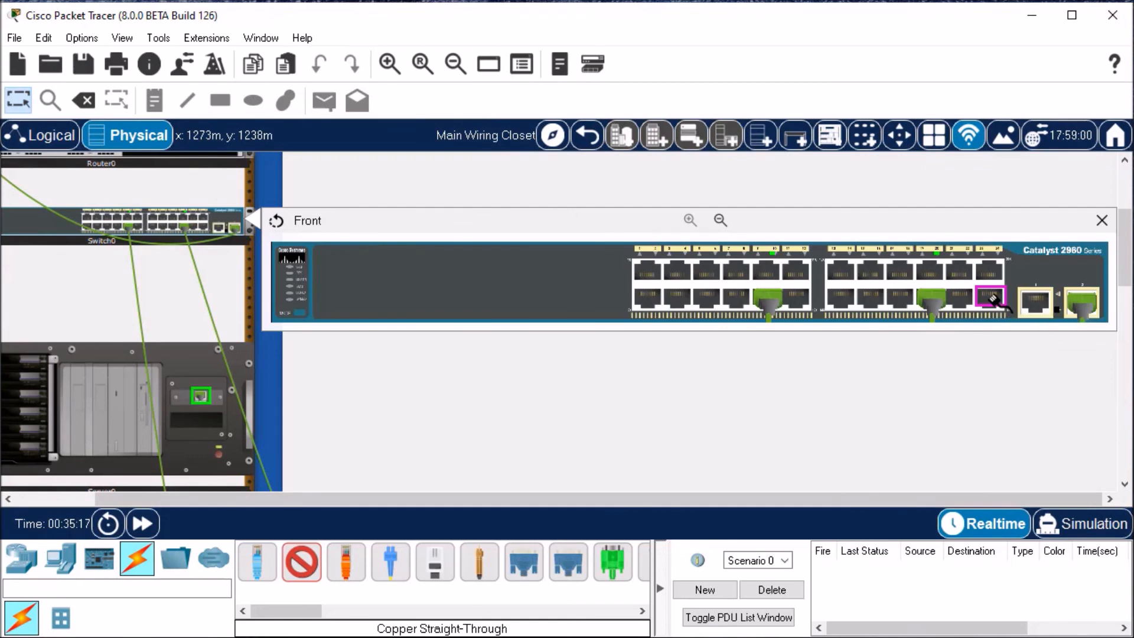
click(993, 299)
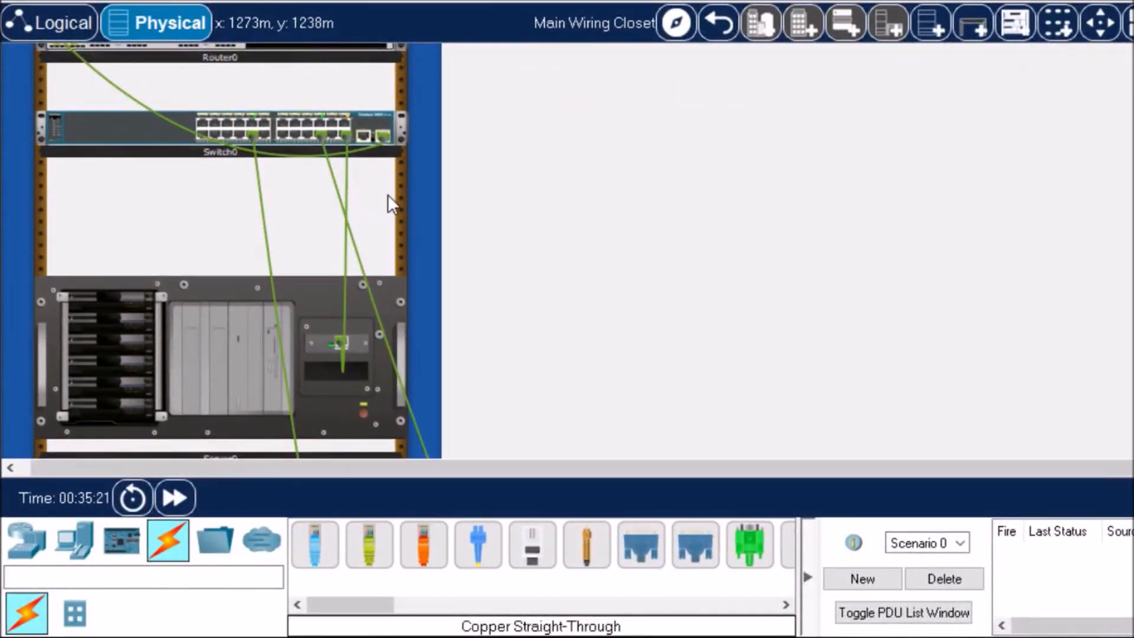
Step: Recolor the cable between the switch and the server to red (#ff0000)
right_click(344, 300)
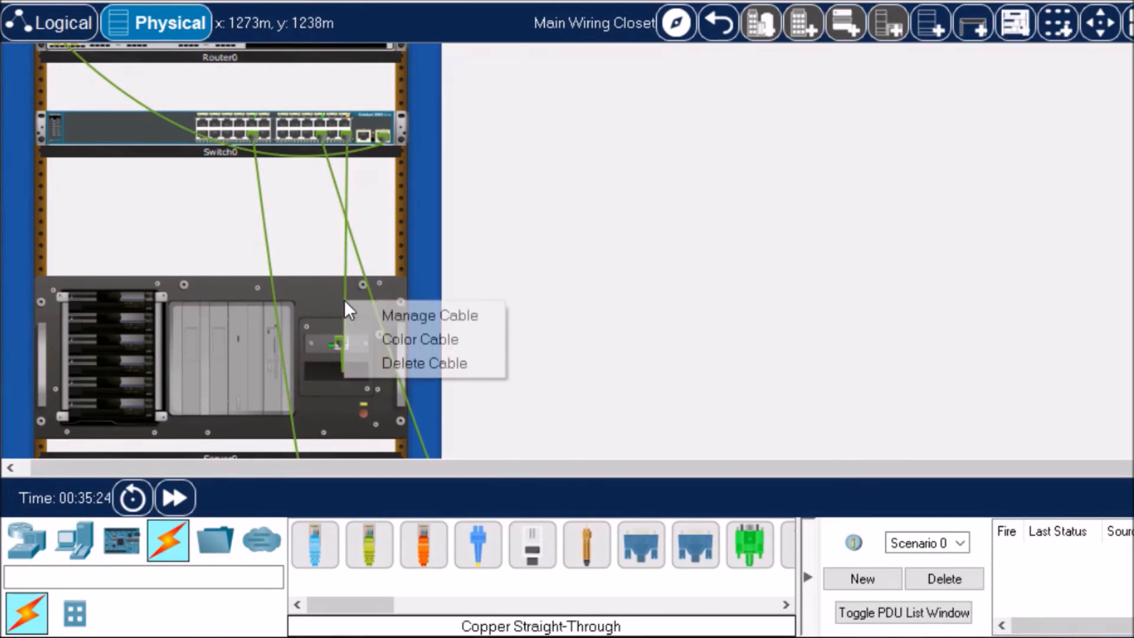
click(389, 334)
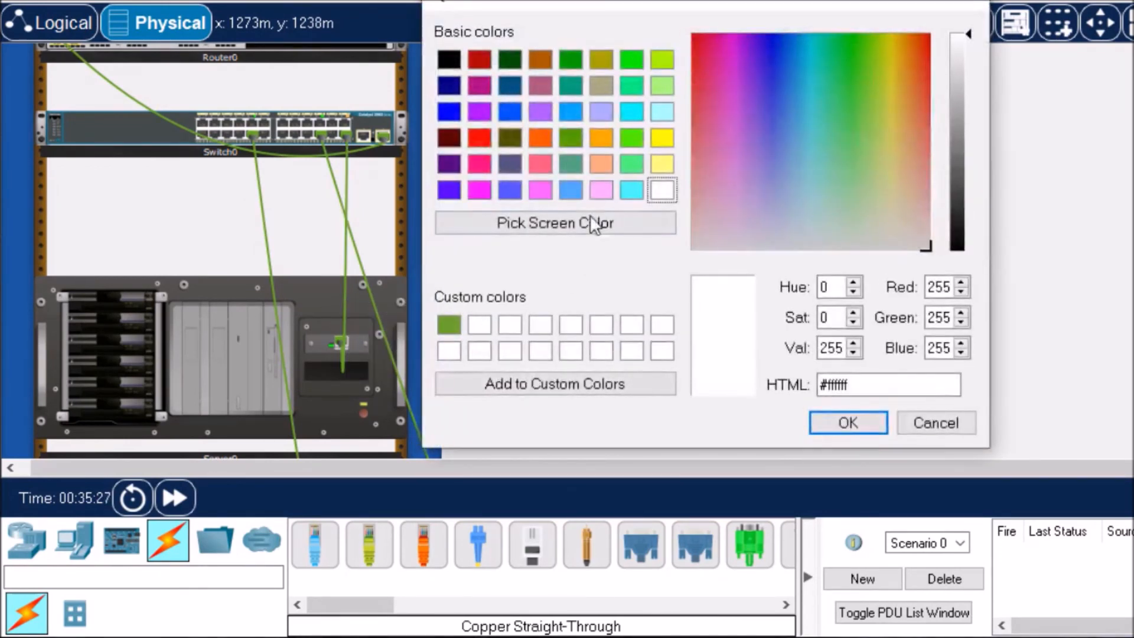
click(480, 141)
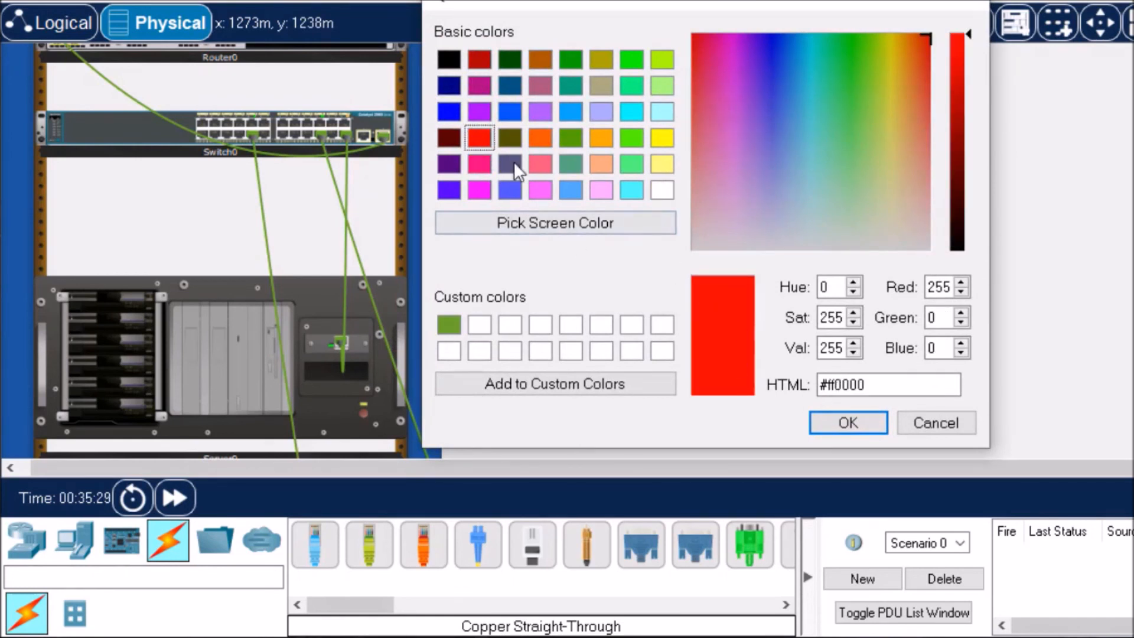
click(857, 427)
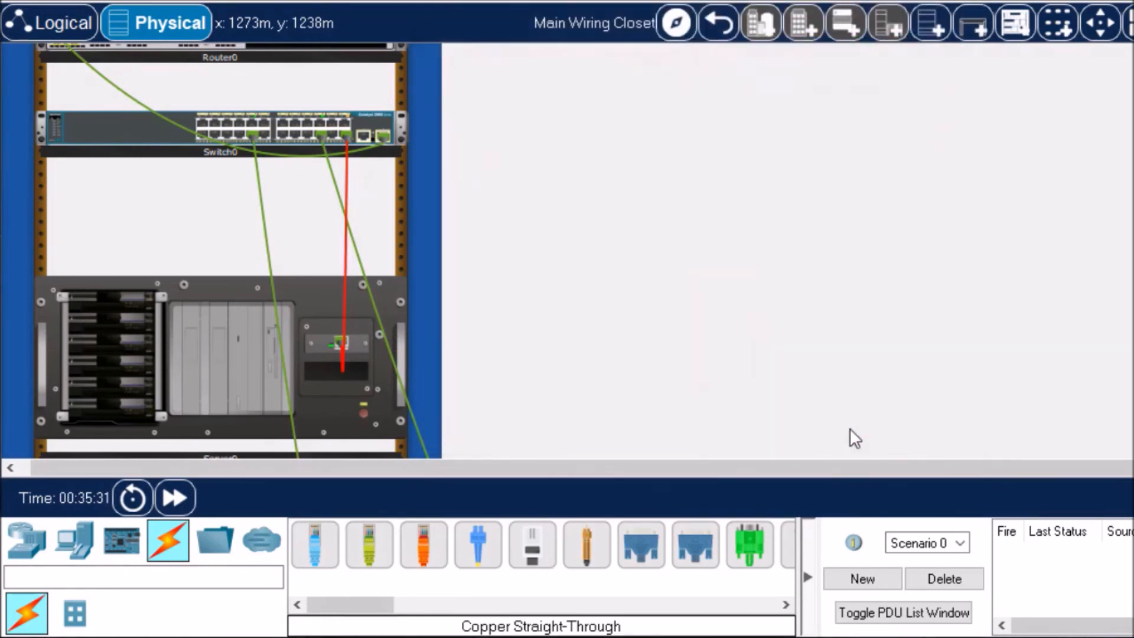